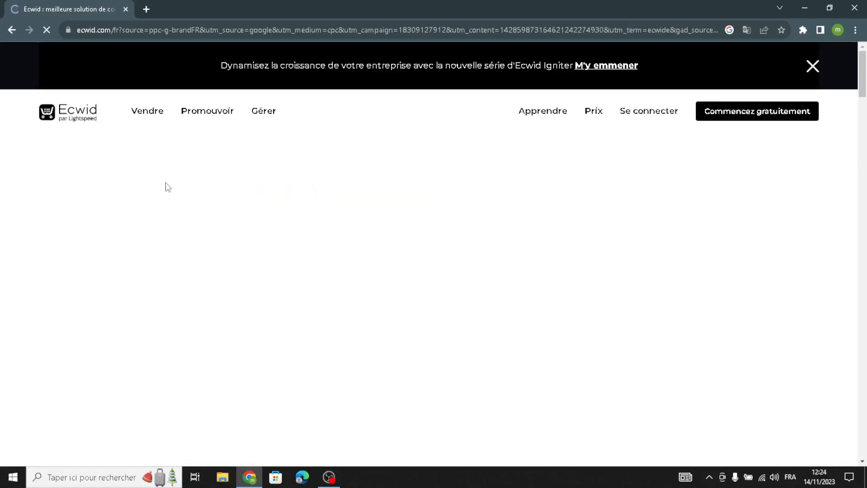
pyautogui.rightClick(375, 190)
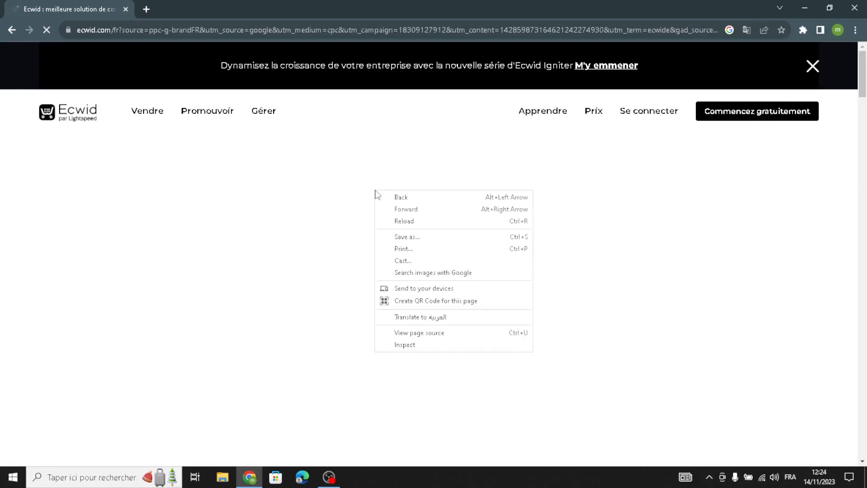
pyautogui.click(400, 143)
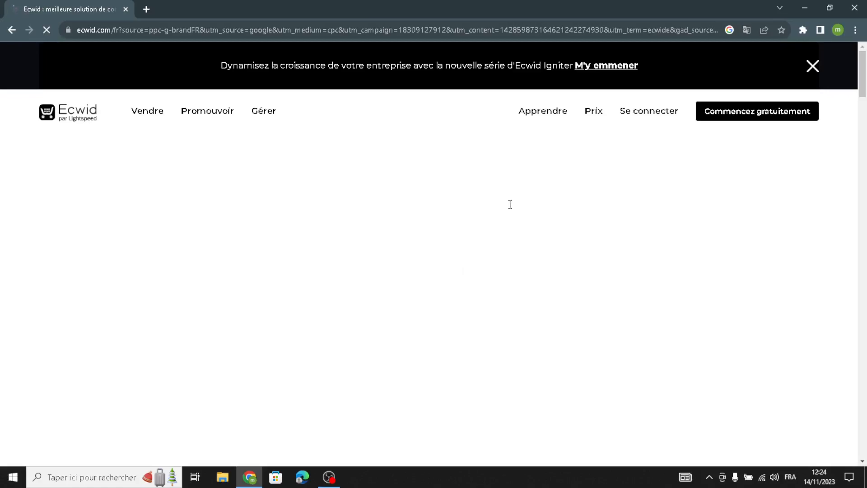
pyautogui.rightClick(414, 223)
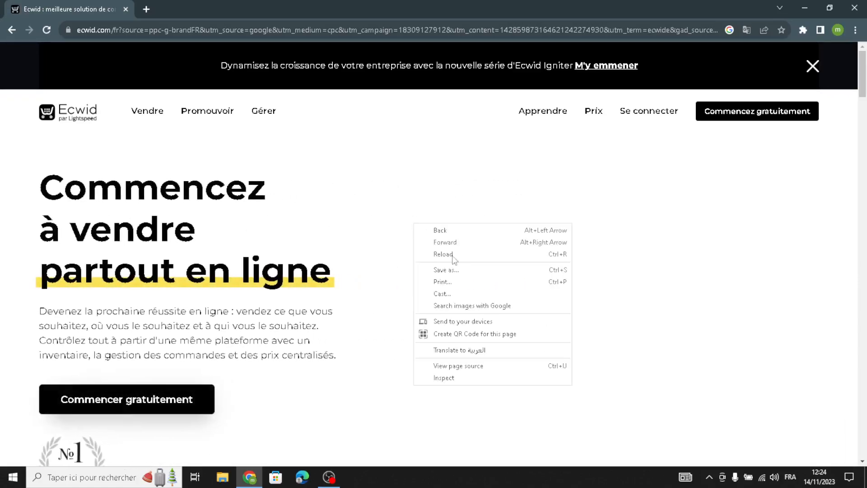
pyautogui.click(400, 161)
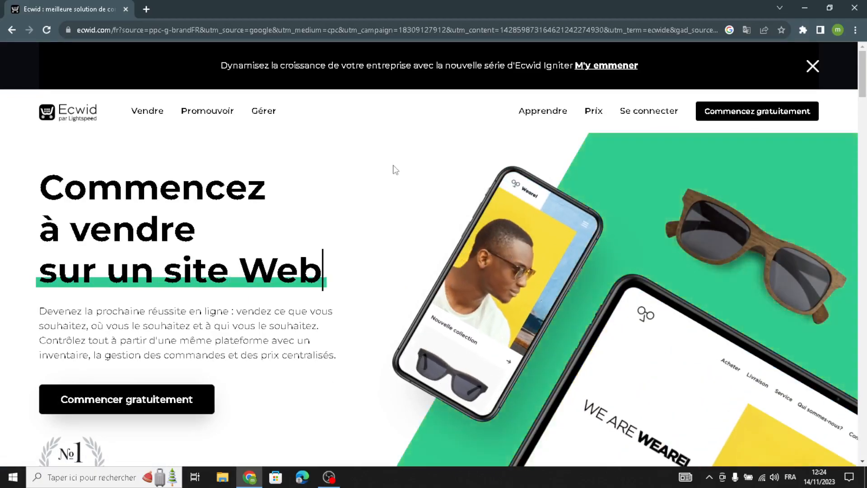
# Start with the free Ecwid offer, enter the website and storefront setup, and open the site template gallery.
pyautogui.click(741, 112)
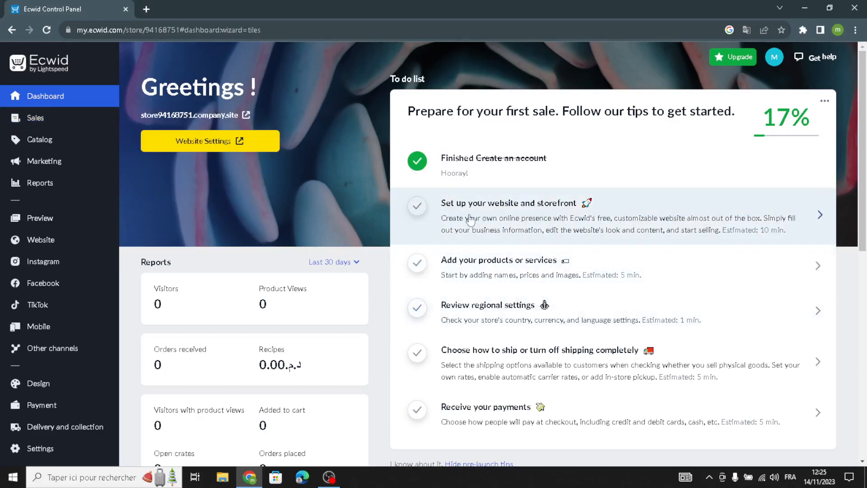
pyautogui.click(527, 220)
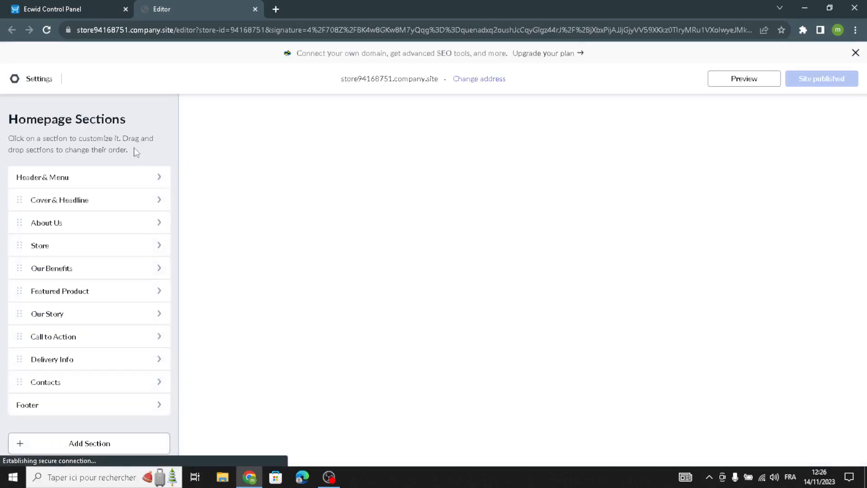
pyautogui.click(20, 81)
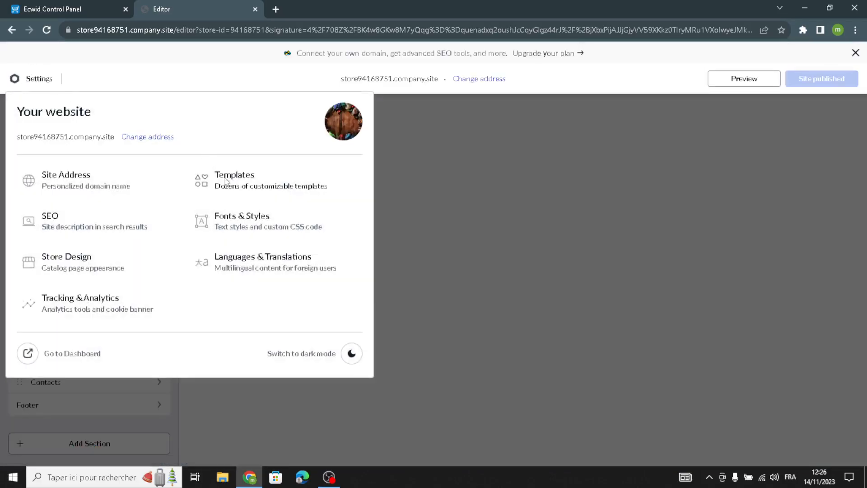
pyautogui.click(224, 177)
# Look through the full gallery of website templates to compare their designs and categories.
pyautogui.scroll(-6, 387, 261)
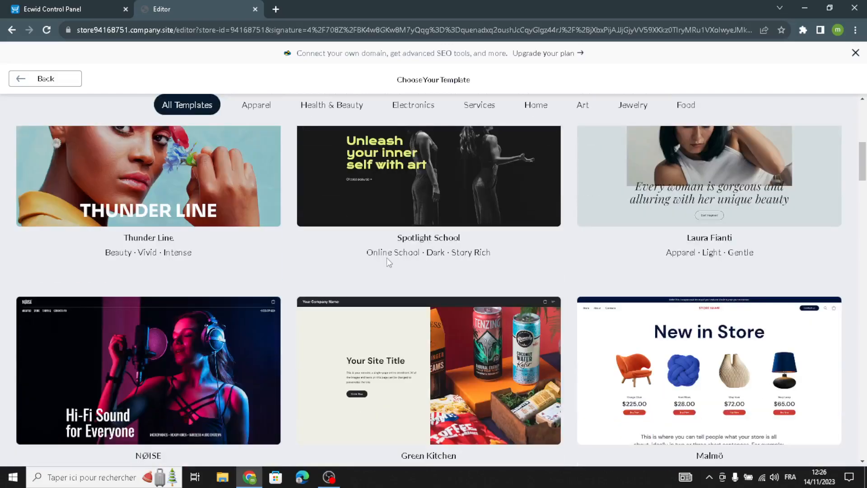
pyautogui.scroll(-3, 387, 258)
pyautogui.scroll(-7, 442, 334)
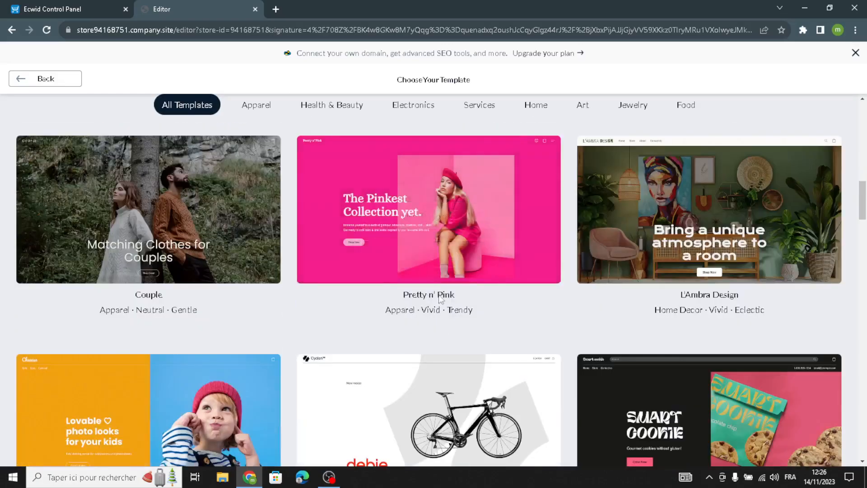
pyautogui.scroll(3, 442, 293)
pyautogui.scroll(3, 442, 294)
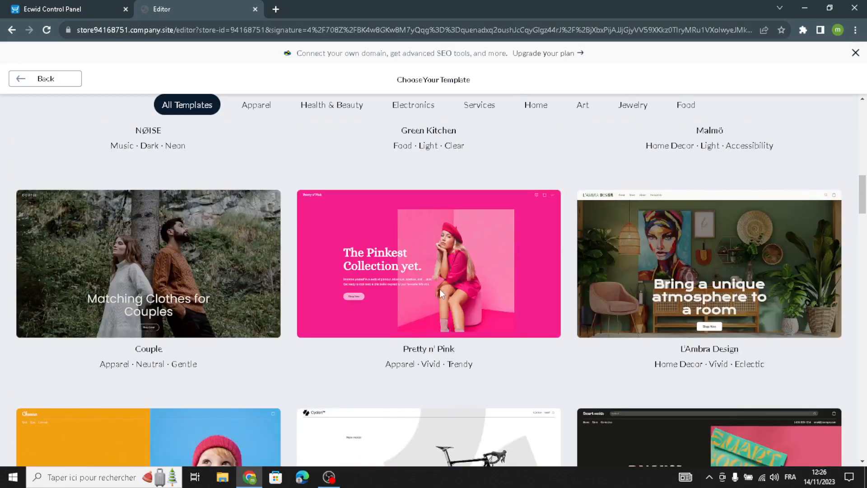
pyautogui.moveTo(679, 354)
pyautogui.scroll(6, 679, 354)
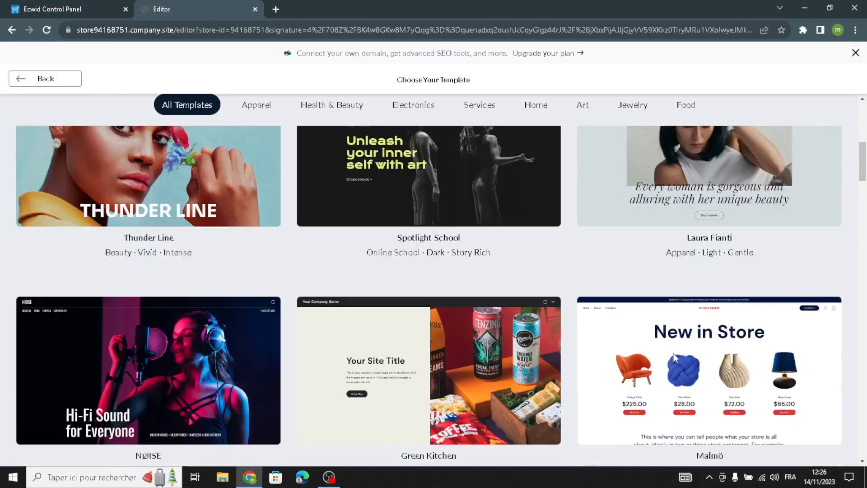
pyautogui.scroll(3, 656, 295)
pyautogui.scroll(-12, 656, 303)
pyautogui.scroll(-15, 655, 304)
pyautogui.scroll(-6, 461, 309)
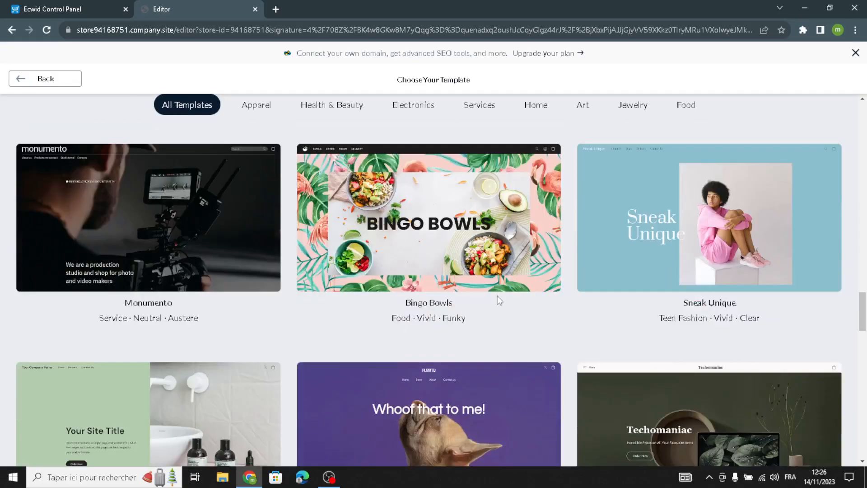
pyautogui.scroll(-3, 542, 334)
pyautogui.scroll(-2, 542, 325)
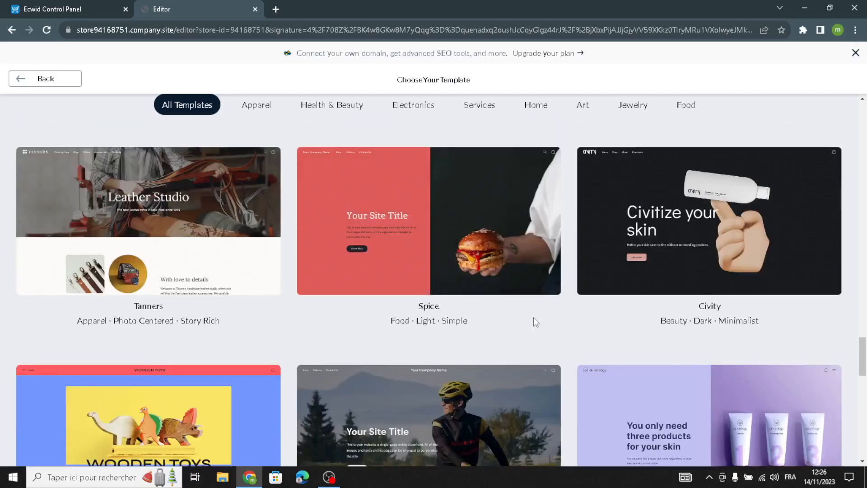
pyautogui.scroll(-7, 670, 311)
pyautogui.scroll(-5, 668, 314)
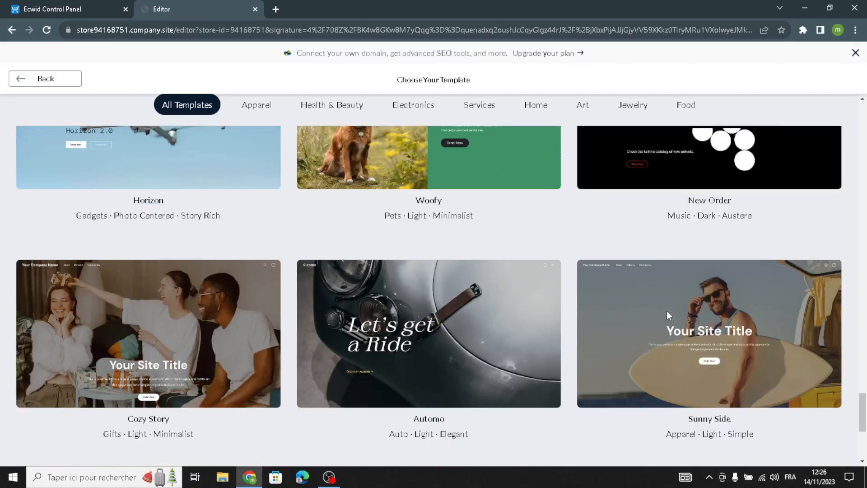
pyautogui.scroll(3, 663, 313)
pyautogui.moveTo(596, 347)
pyautogui.scroll(3, 595, 348)
pyautogui.scroll(-6, 601, 344)
pyautogui.scroll(3, 613, 330)
pyautogui.scroll(11, 612, 330)
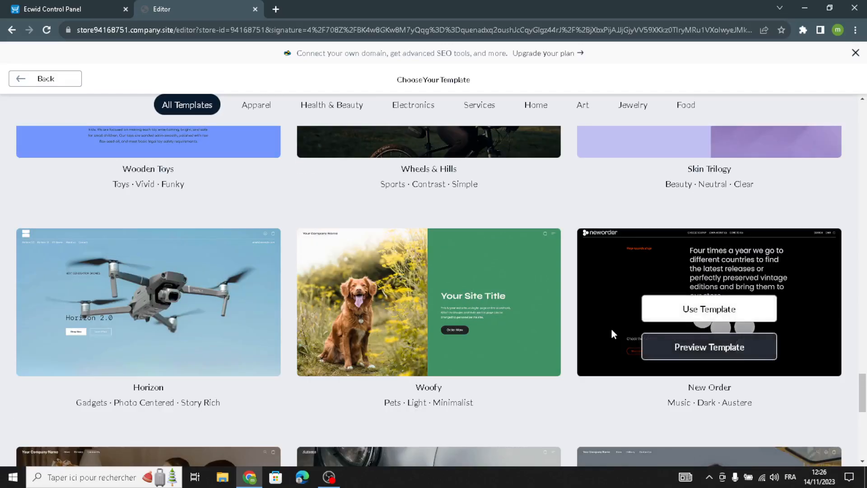
pyautogui.scroll(1, 443, 345)
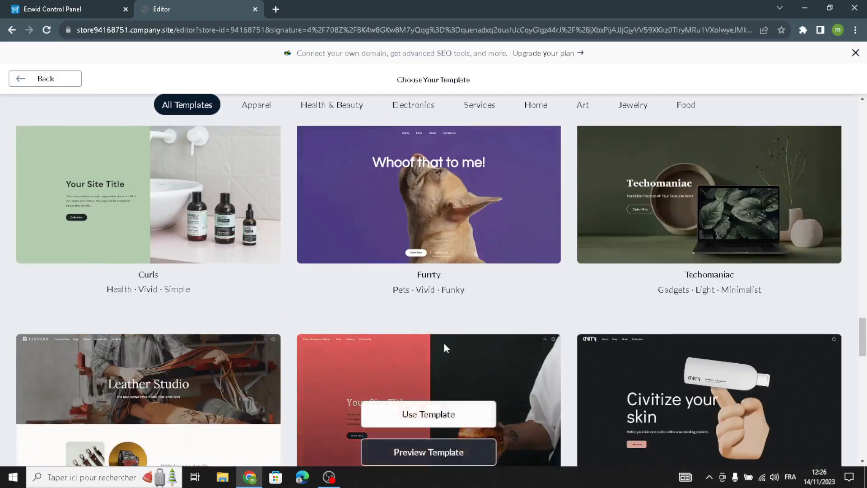
pyautogui.scroll(-2, 246, 340)
# Apply the Tanners template to the site.
pyautogui.moveTo(169, 301)
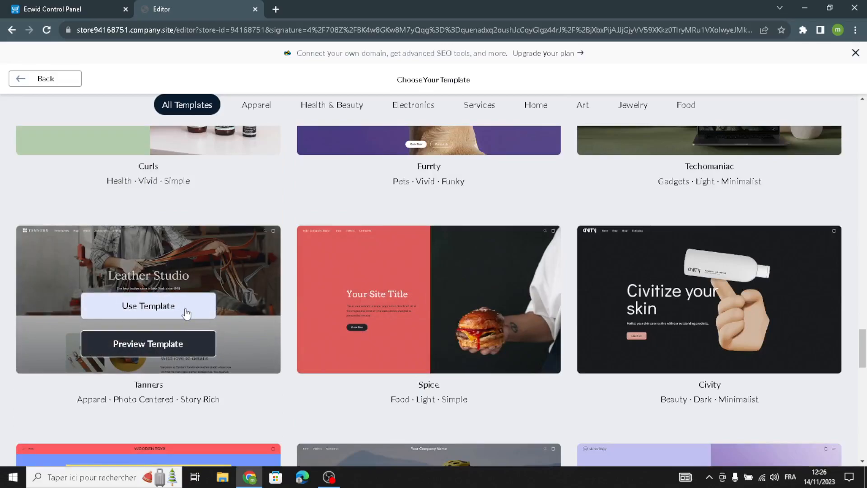
pyautogui.scroll(3, 583, 258)
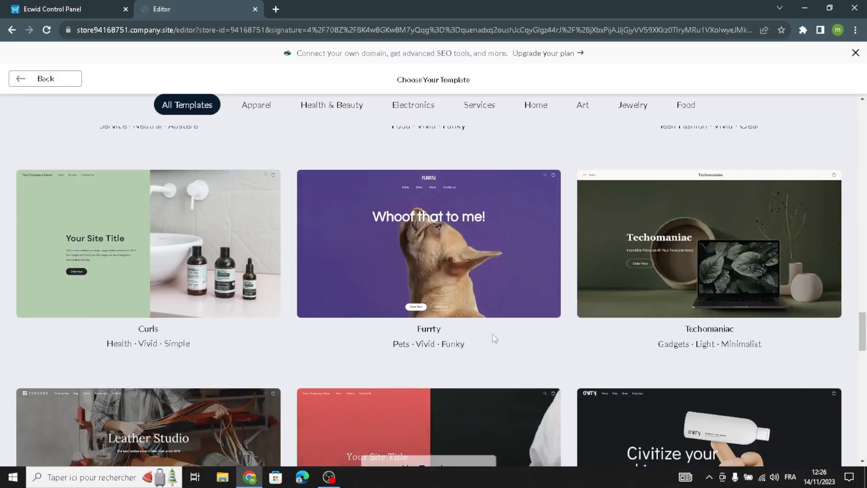
pyautogui.scroll(-2, 481, 333)
pyautogui.moveTo(492, 422)
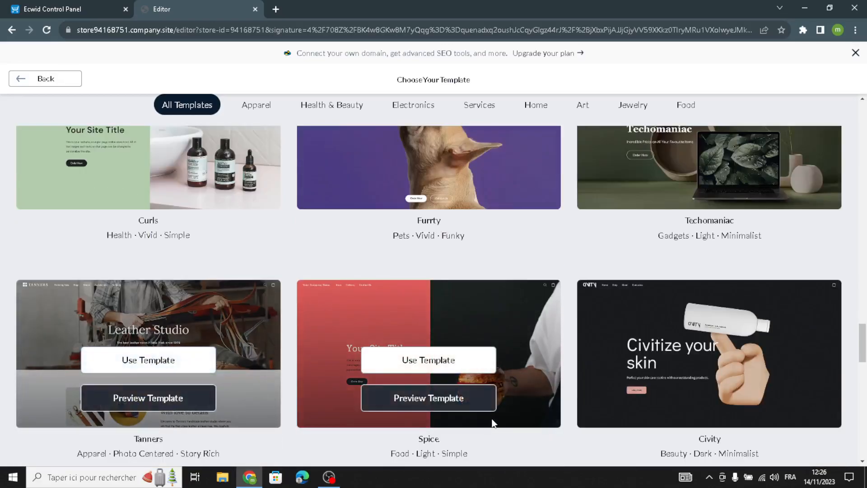
pyautogui.click(140, 364)
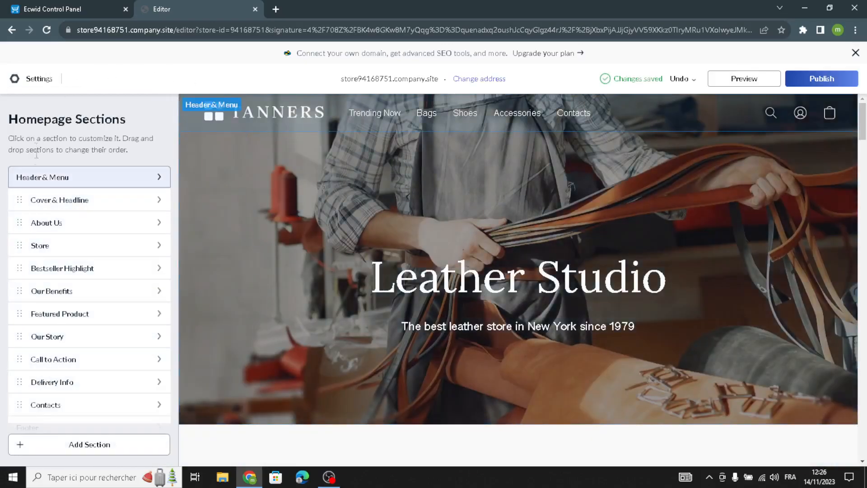
# Switch the site logo type in the Header & Menu section to Text.
pyautogui.scroll(-1, 73, 216)
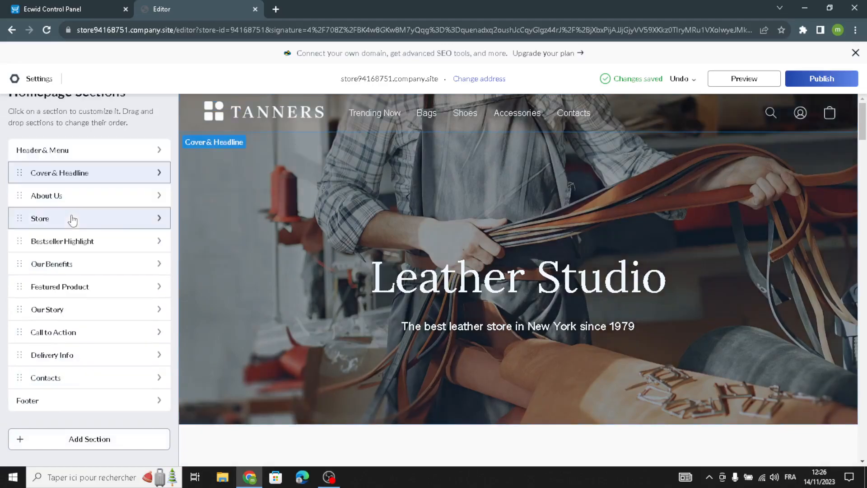
pyautogui.scroll(1, 75, 308)
pyautogui.click(105, 181)
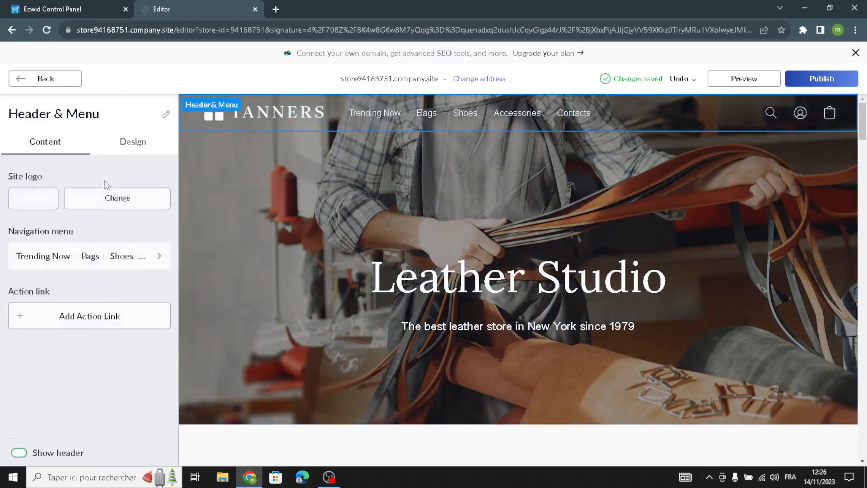
pyautogui.click(41, 199)
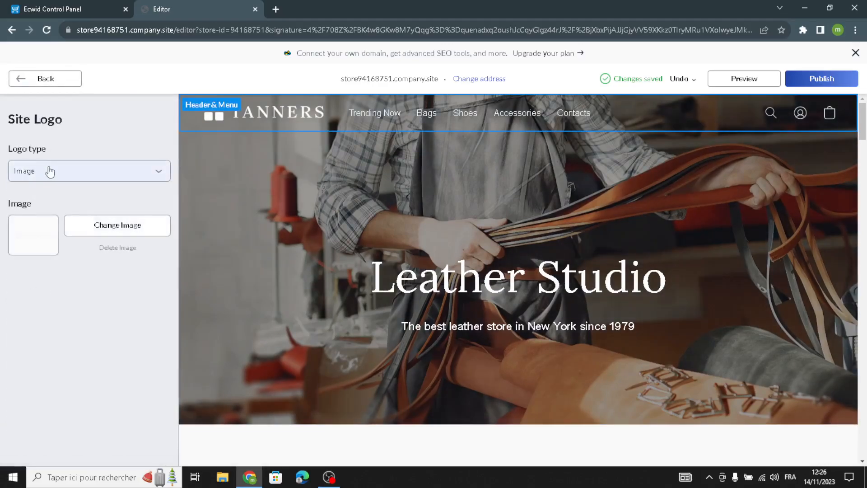
pyautogui.click(63, 171)
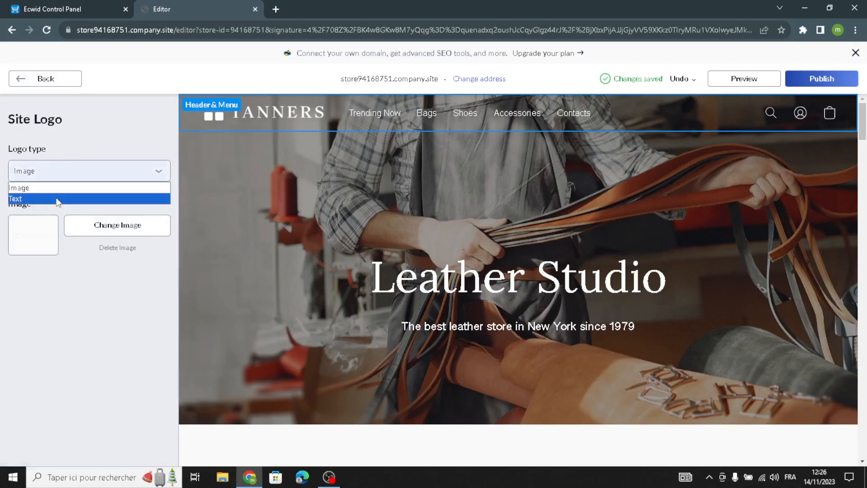
pyautogui.click(58, 195)
# Replace the placeholder logo text with CraftCoins and return to the Header & Menu settings.
pyautogui.click(51, 234)
pyautogui.moveTo(65, 233); pyautogui.dragTo(1, 238)
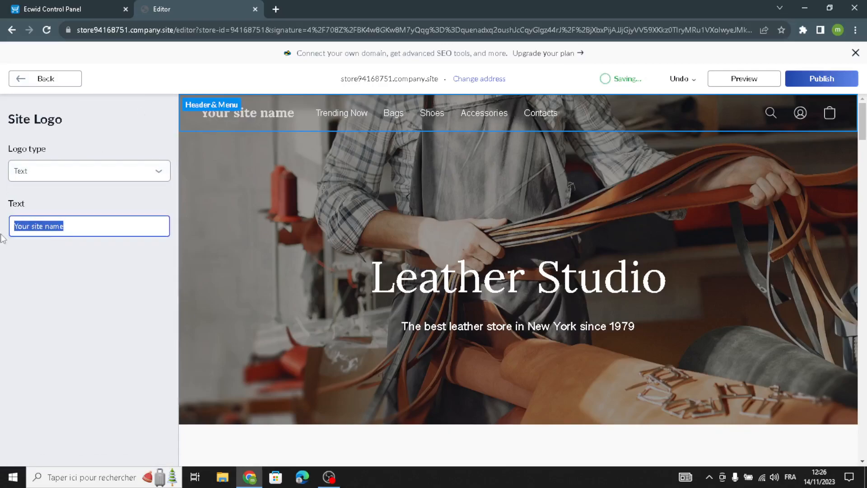
pyautogui.write('C')
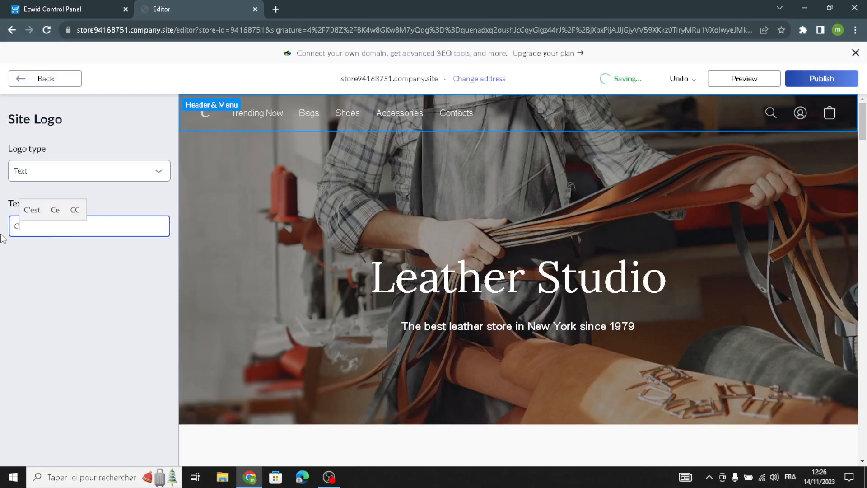
pyautogui.write('raft')
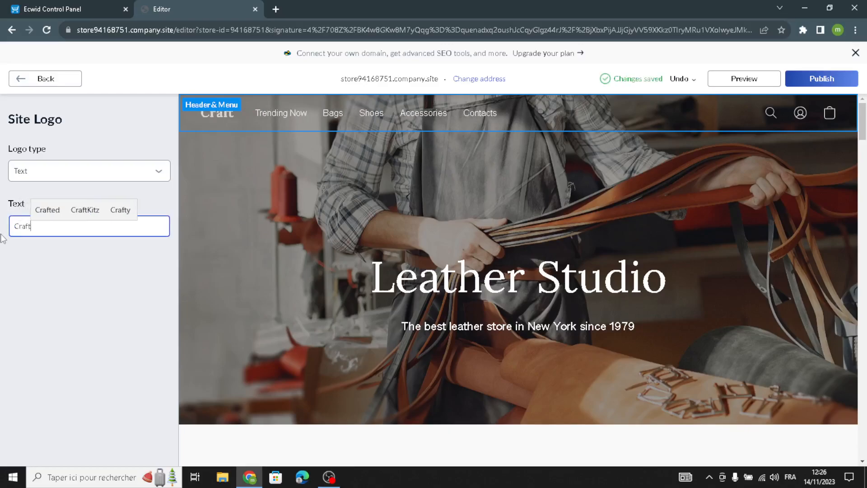
pyautogui.write('Coin')
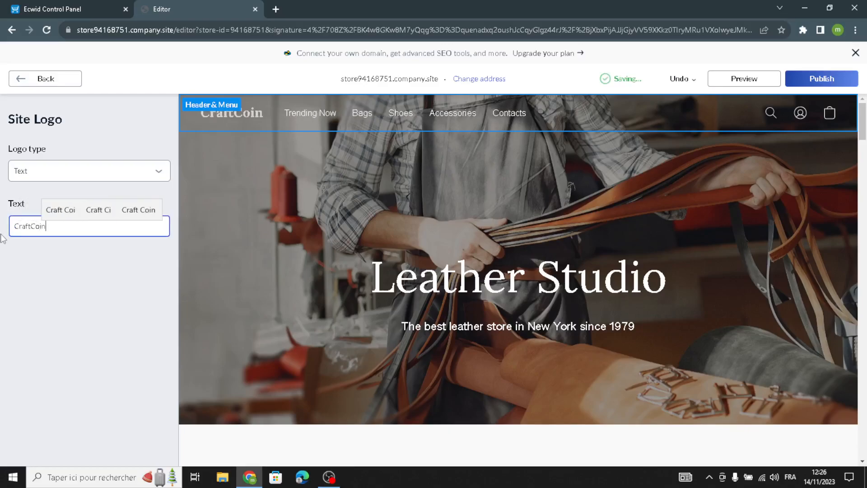
pyautogui.write('s')
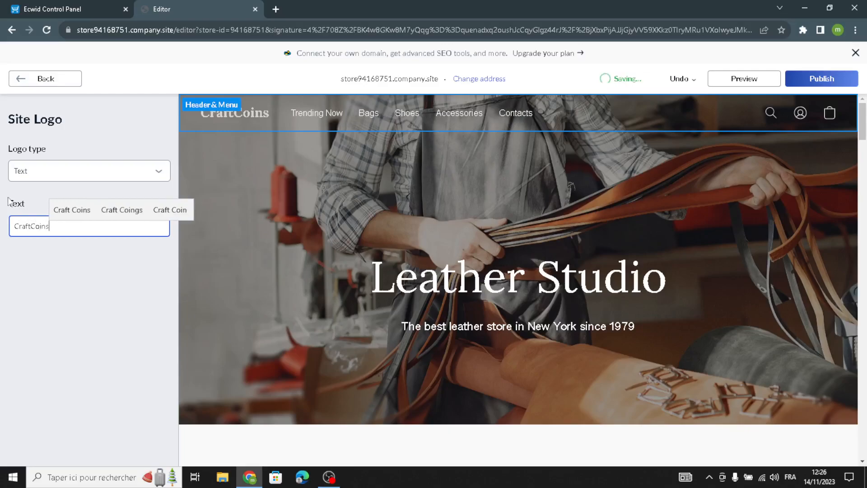
pyautogui.click(47, 82)
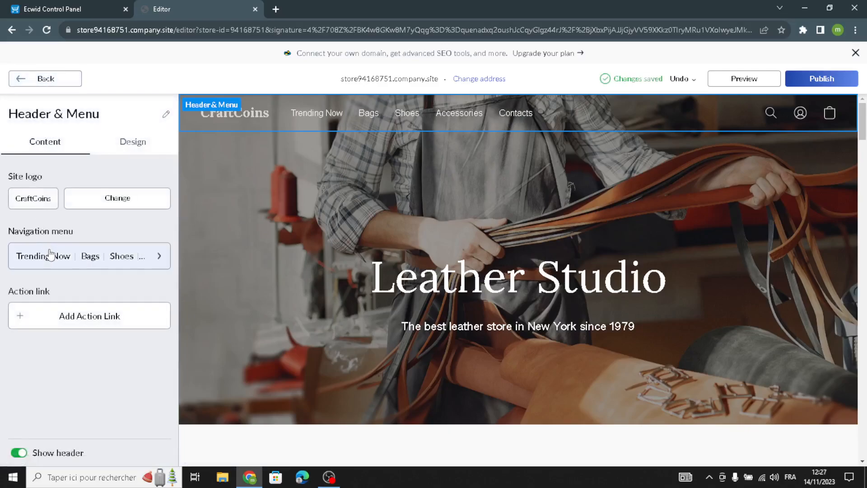
# Delete the Trending Now, Bags, Shoes and Accessories items from the header's navigation menu.
pyautogui.click(53, 254)
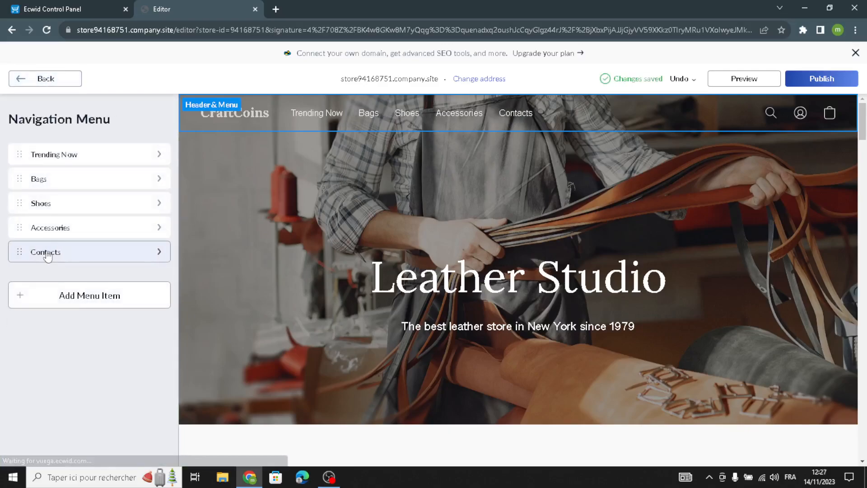
pyautogui.click(60, 161)
pyautogui.click(54, 453)
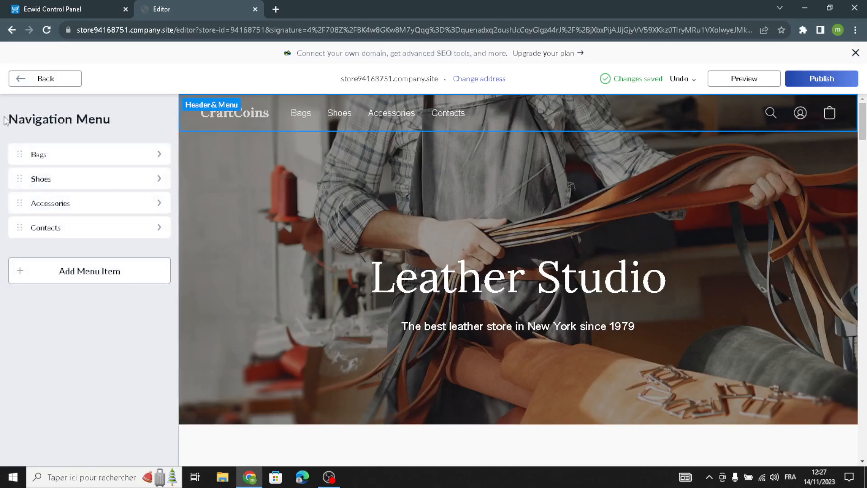
pyautogui.click(55, 149)
pyautogui.click(72, 450)
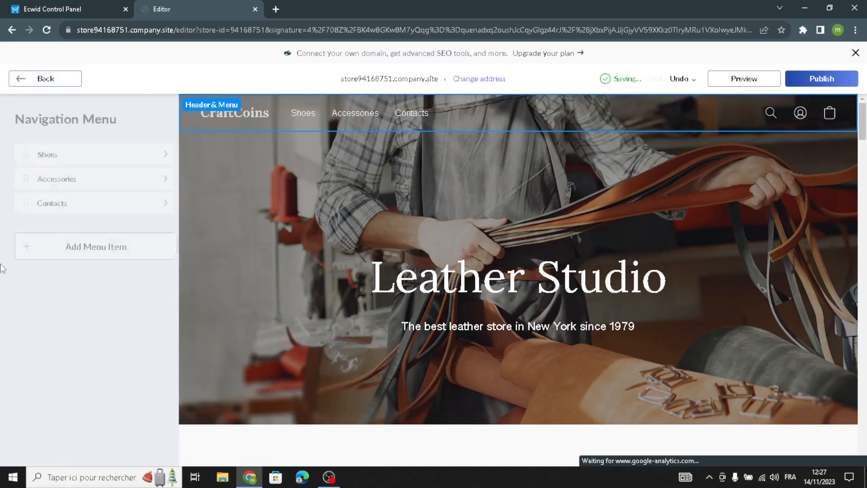
pyautogui.click(72, 156)
pyautogui.click(52, 451)
pyautogui.click(40, 154)
pyautogui.click(54, 454)
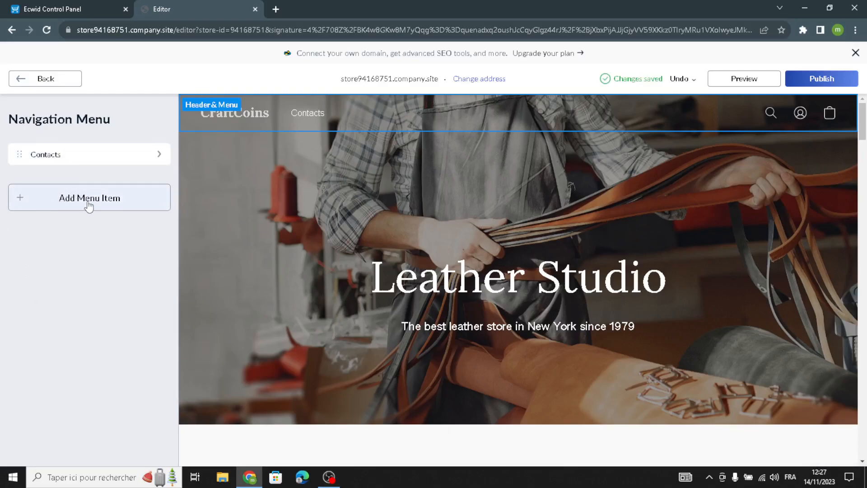
# Add a new item to the header's navigation menu with its default title and link action, and return to the Header & Menu settings.
pyautogui.click(72, 205)
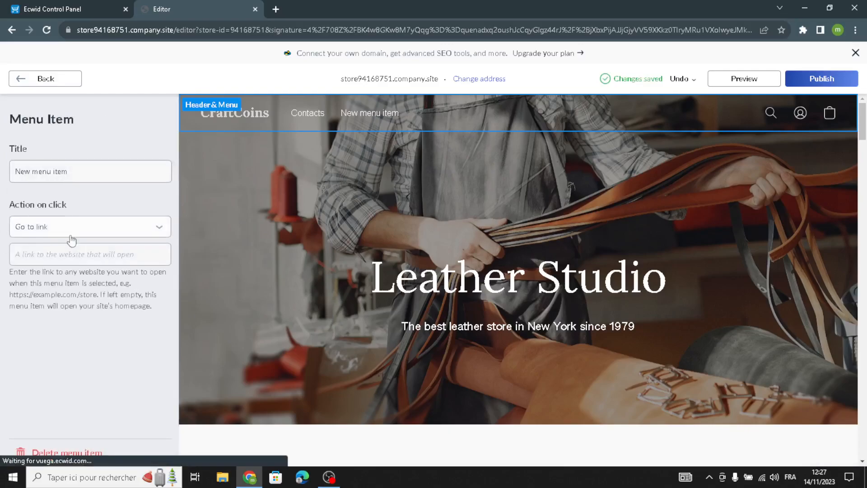
pyautogui.click(37, 80)
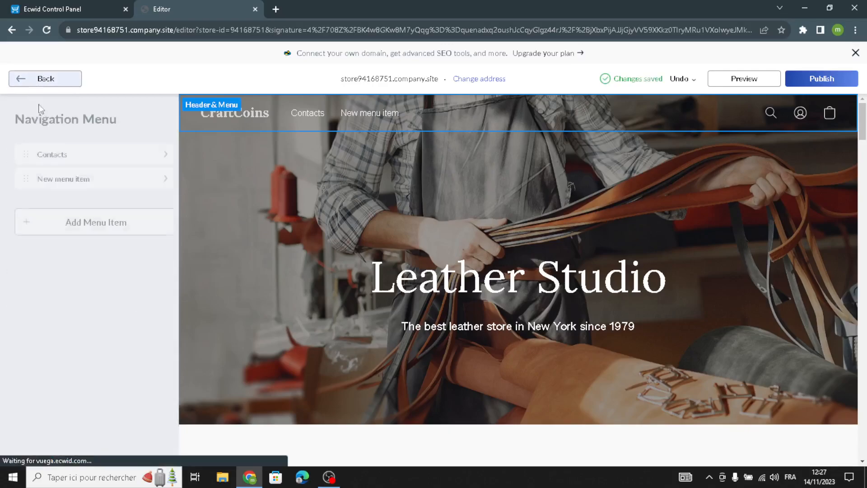
pyautogui.click(35, 82)
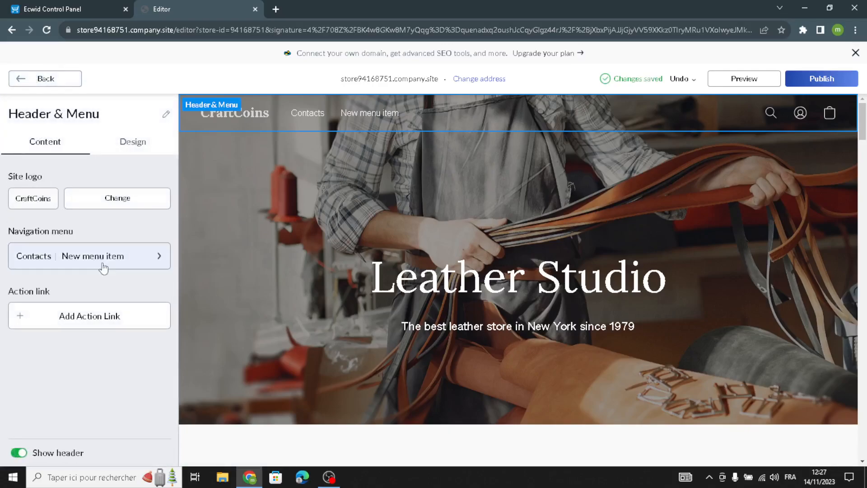
# Apply the header layout with the logo centered between menu and icons, and set the site logo font to Alice.
pyautogui.click(124, 145)
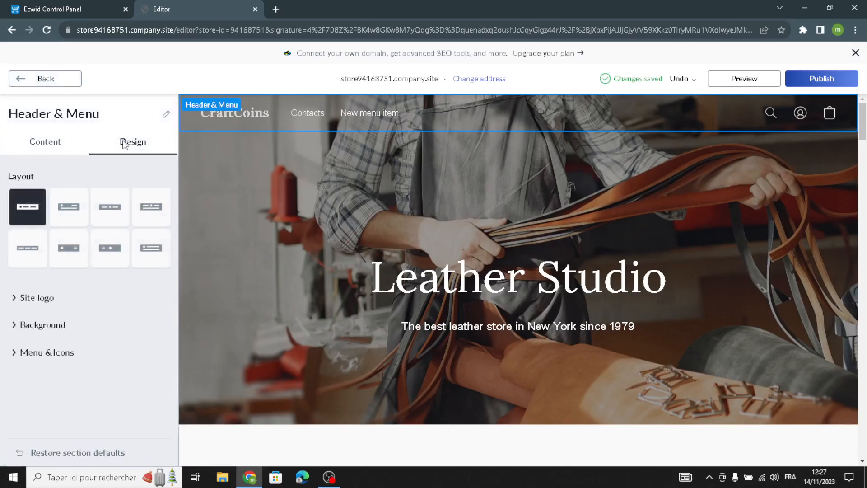
pyautogui.click(104, 213)
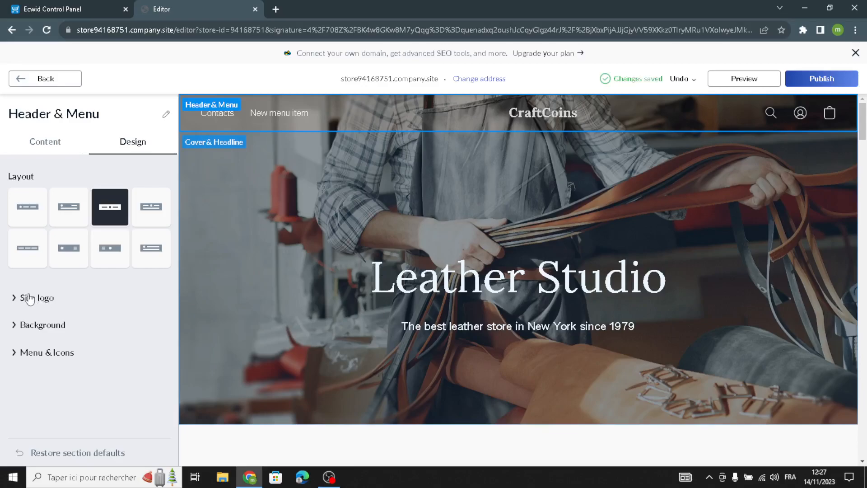
pyautogui.click(40, 297)
pyautogui.scroll(-3, 49, 317)
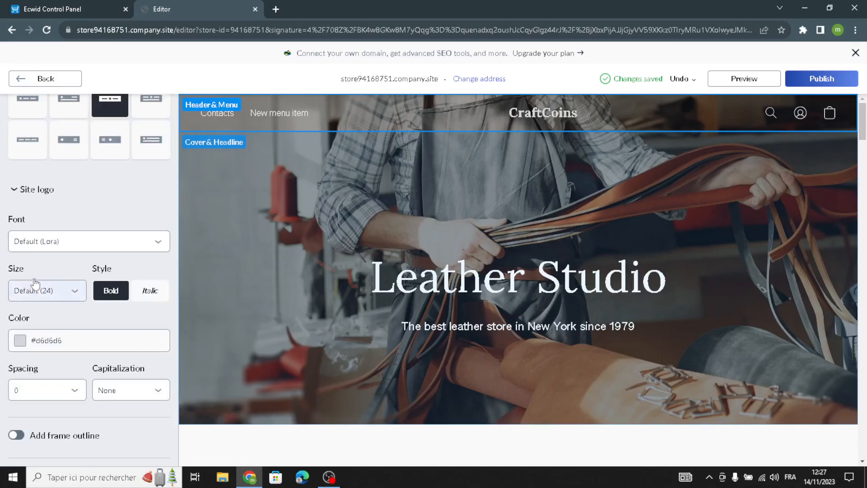
pyautogui.click(33, 248)
pyautogui.click(16, 149)
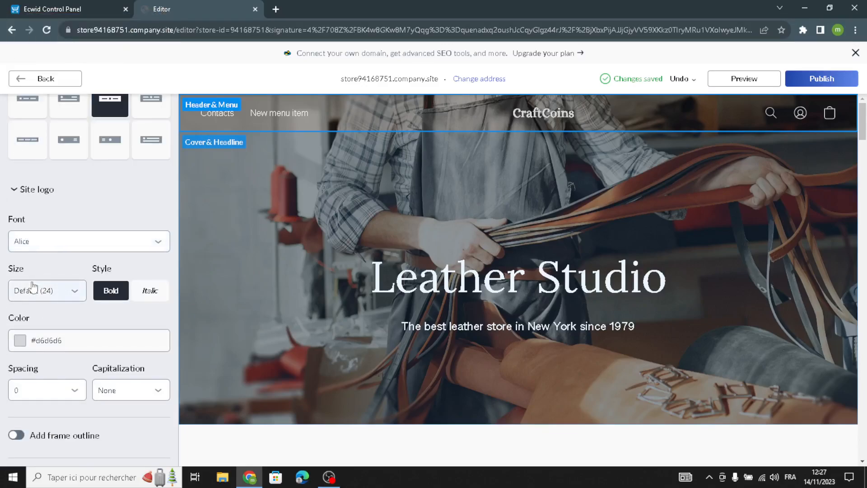
# Set the site logo size to 28, add a frame outline around it, and return to the homepage sections.
pyautogui.click(33, 285)
pyautogui.click(41, 369)
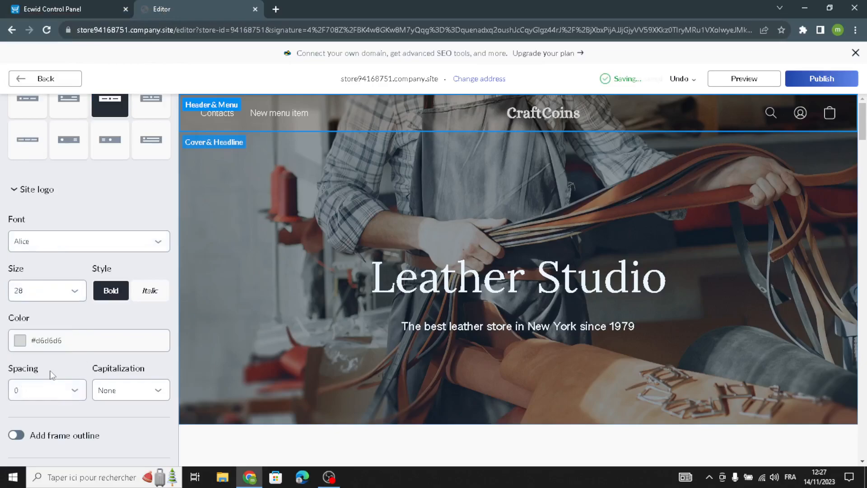
pyautogui.scroll(-2, 52, 374)
pyautogui.click(17, 326)
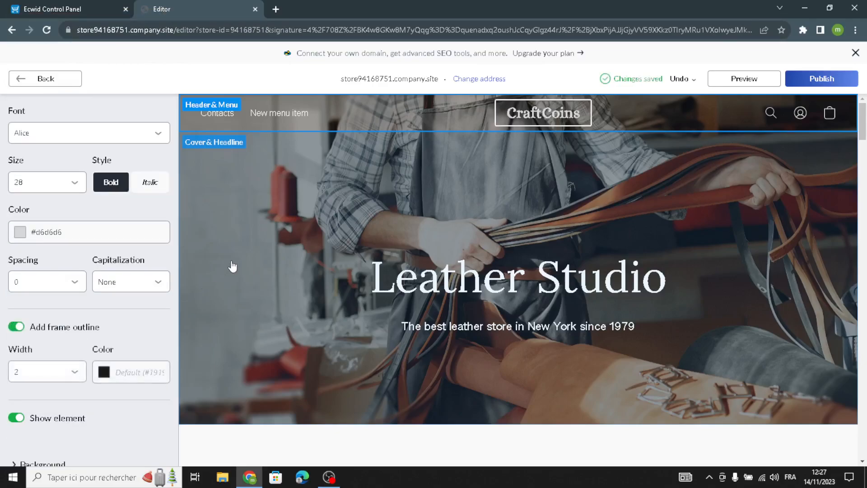
pyautogui.scroll(5, 122, 184)
pyautogui.scroll(-5, 107, 194)
pyautogui.scroll(5, 104, 189)
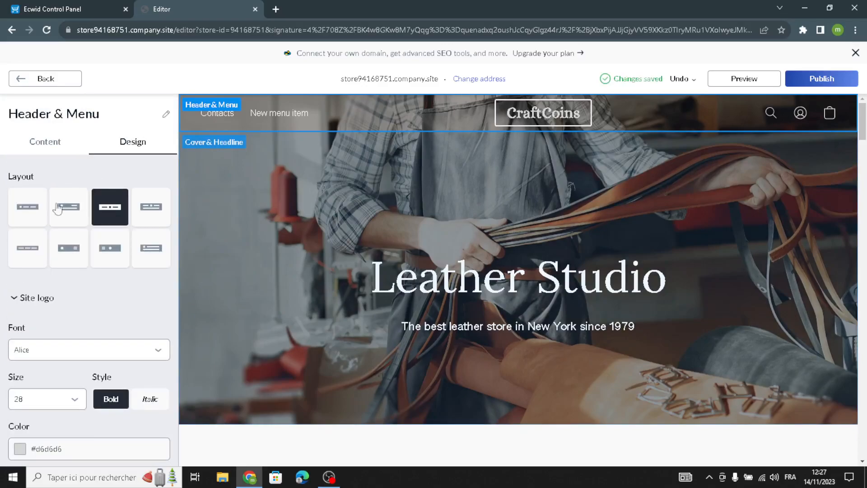
pyautogui.scroll(-5, 62, 197)
pyautogui.scroll(1, 69, 184)
pyautogui.click(45, 78)
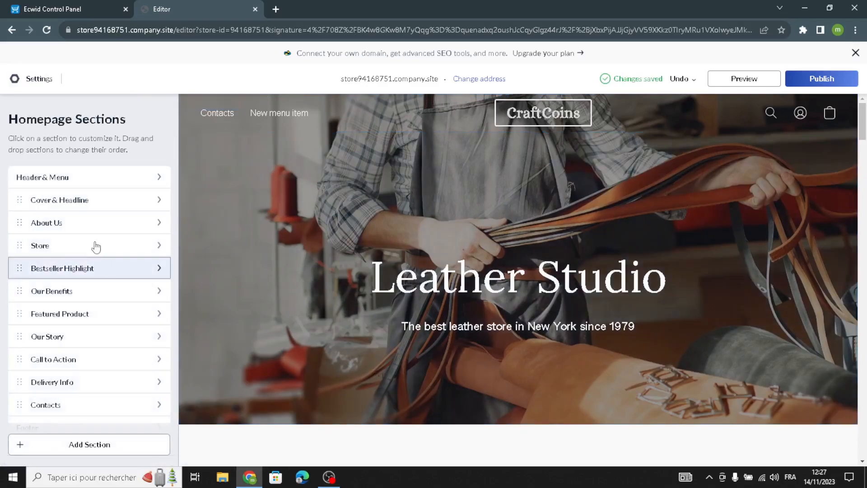
# Clear the Leather Studio title in the Cover & Headline section.
pyautogui.click(79, 200)
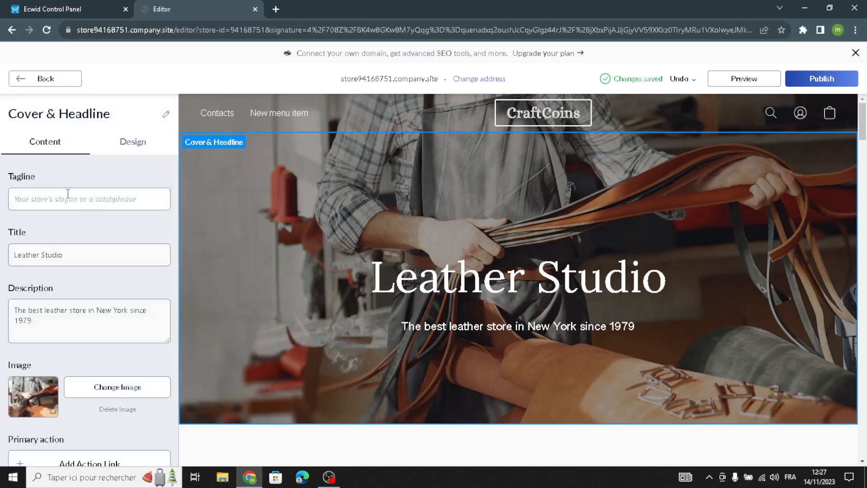
pyautogui.moveTo(90, 258); pyautogui.dragTo(3, 264)
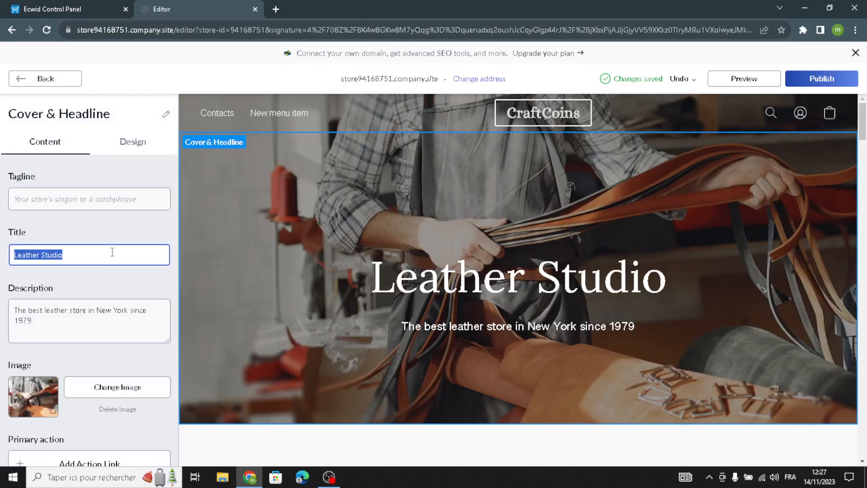
pyautogui.press('BackSpace')
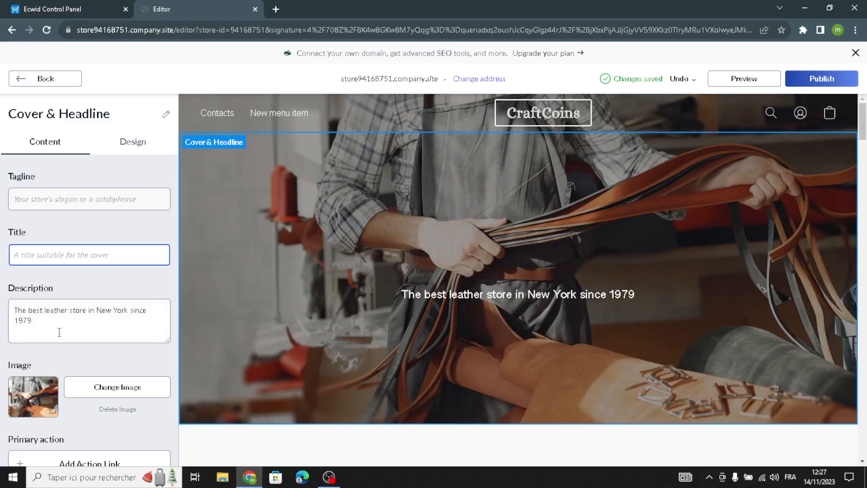
# Replace the cover description with the CoinCrafts welcome paragraph beginning "Welcome to CoinCrafts, where passion meets precision in the world of collectible coins and currency".
pyautogui.moveTo(60, 333); pyautogui.dragTo(1, 284)
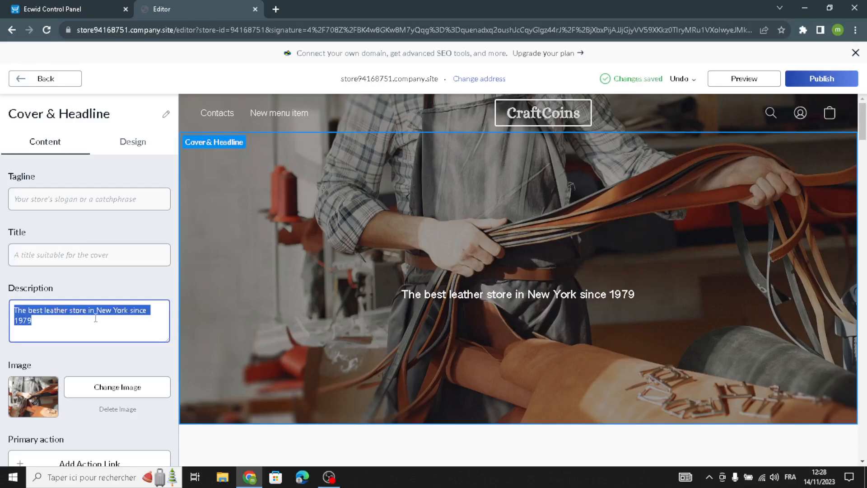
pyautogui.write('Welcome to CoinCrafts, where passion meets precision in the world of collectible coins and currency. Immerse yourself in the allure of history, rarity, and craftsmanship as you explore our curated collection of numismatic treasures. From rare ancient coins to meticulously preserved currency notes, CoinCrafts is your gateway to a world where every piece tells a story.')
pyautogui.scroll(-1, 81, 316)
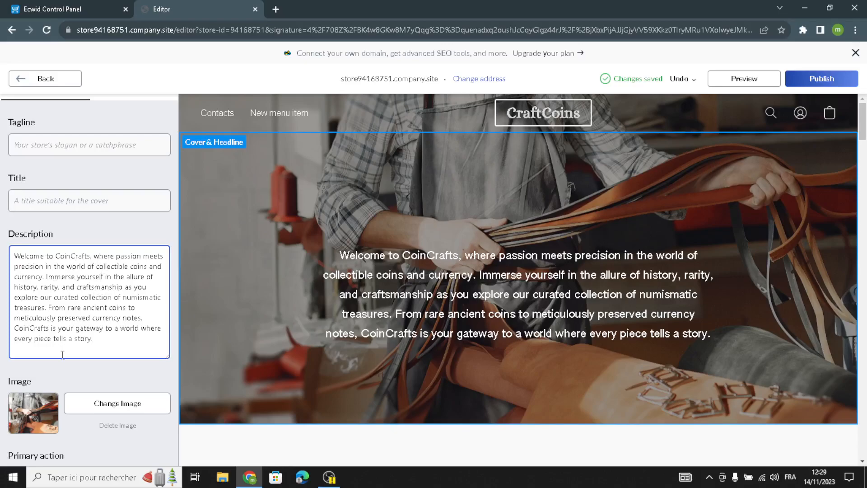
pyautogui.scroll(-2, 42, 373)
pyautogui.scroll(2, 106, 353)
pyautogui.scroll(1, 87, 142)
pyautogui.scroll(-3, 4, 377)
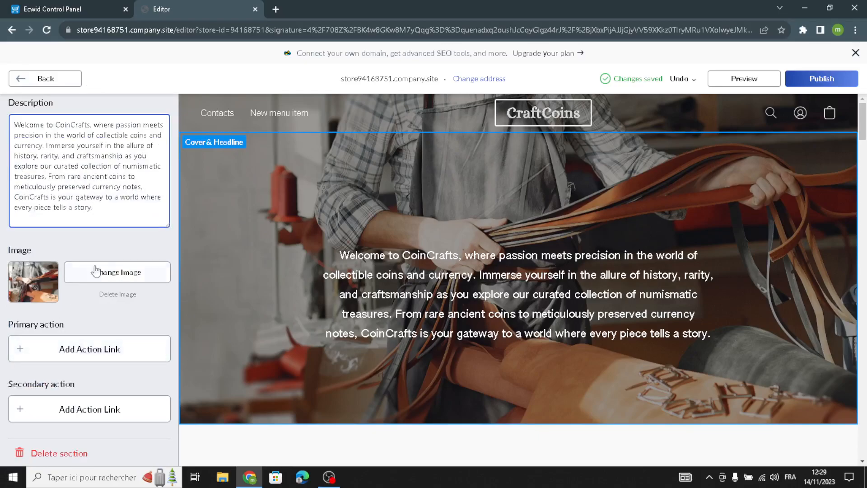
# Search Google Images for "collectible coins and currency" in a new browser tab.
pyautogui.click(278, 12)
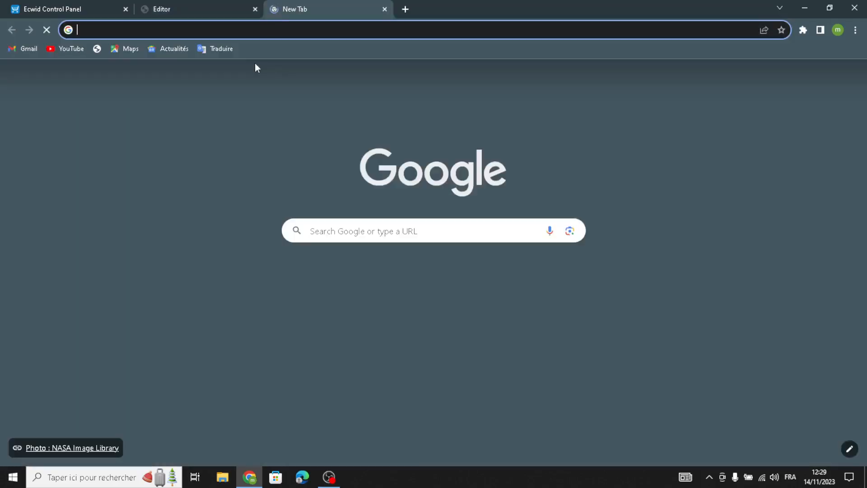
pyautogui.write('colle')
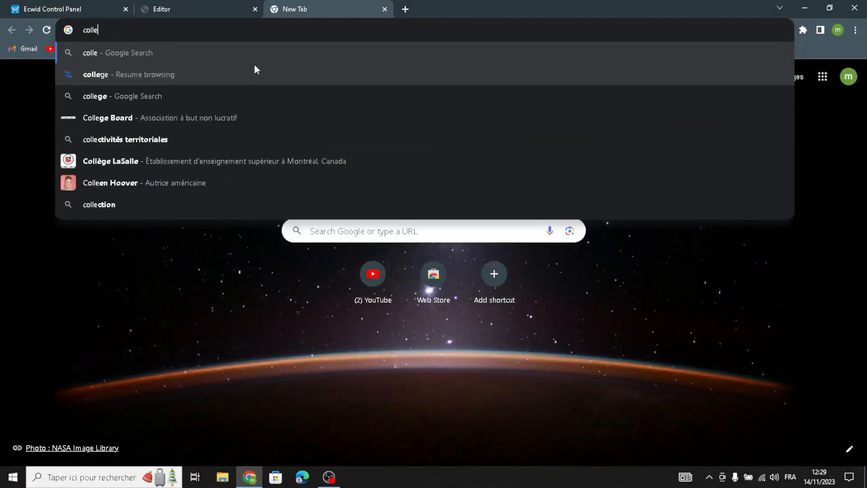
pyautogui.write('c')
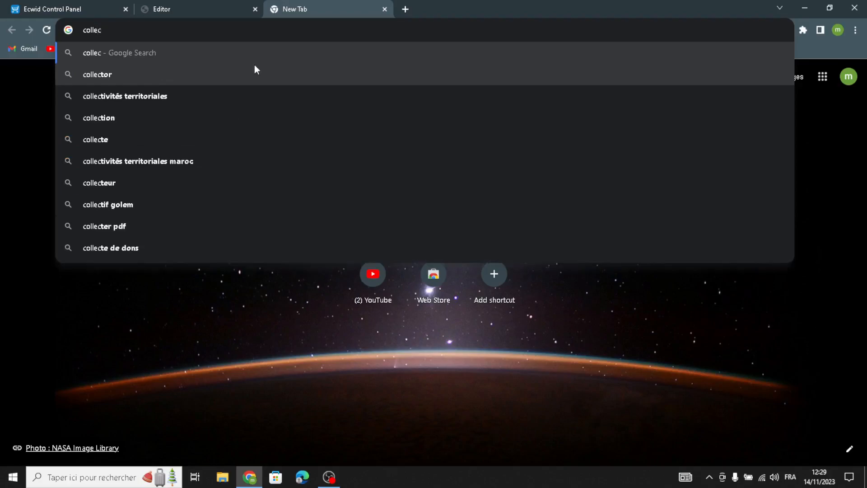
pyautogui.write('tibl')
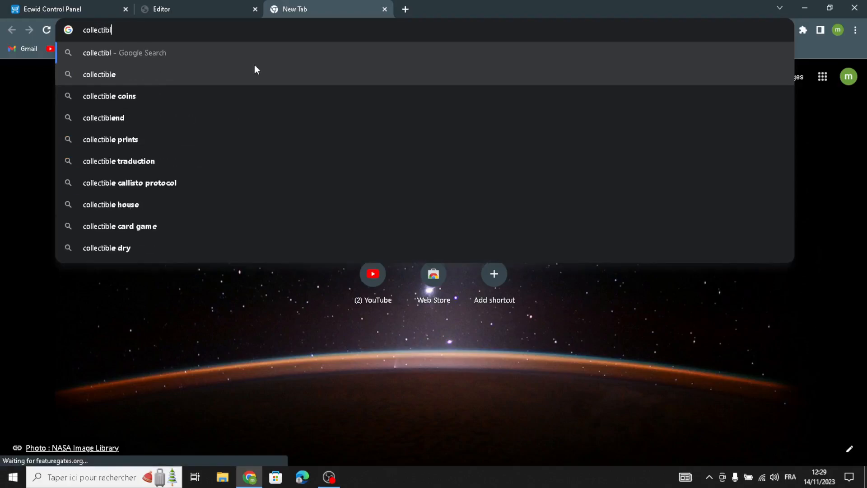
pyautogui.write('e c')
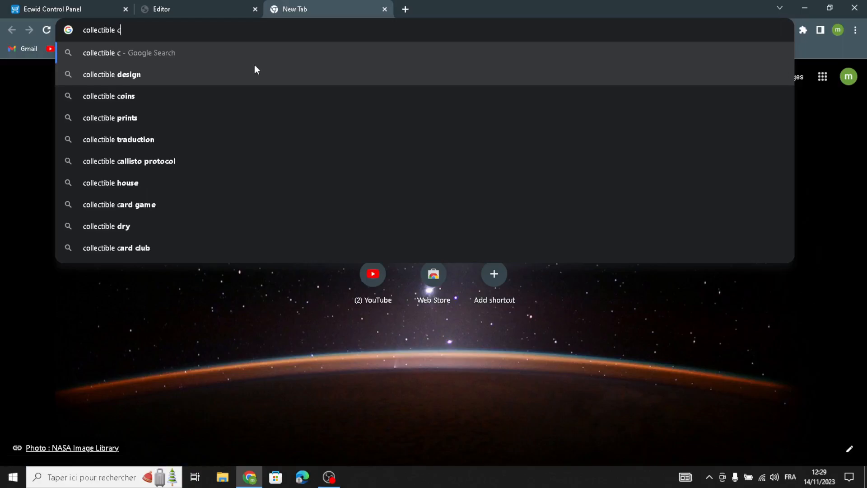
pyautogui.write('oins and')
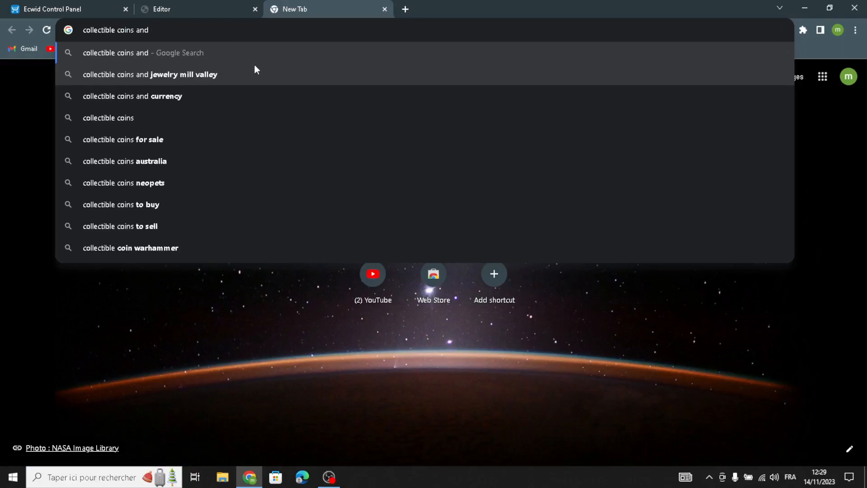
pyautogui.click(246, 89)
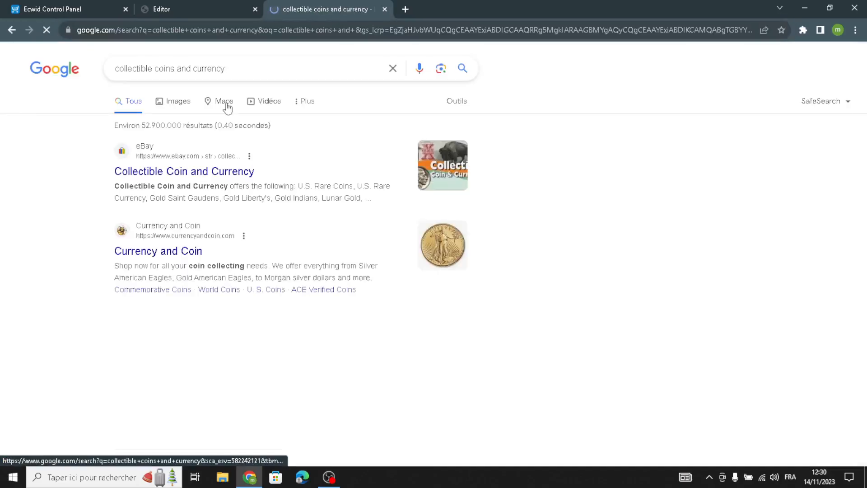
pyautogui.click(167, 103)
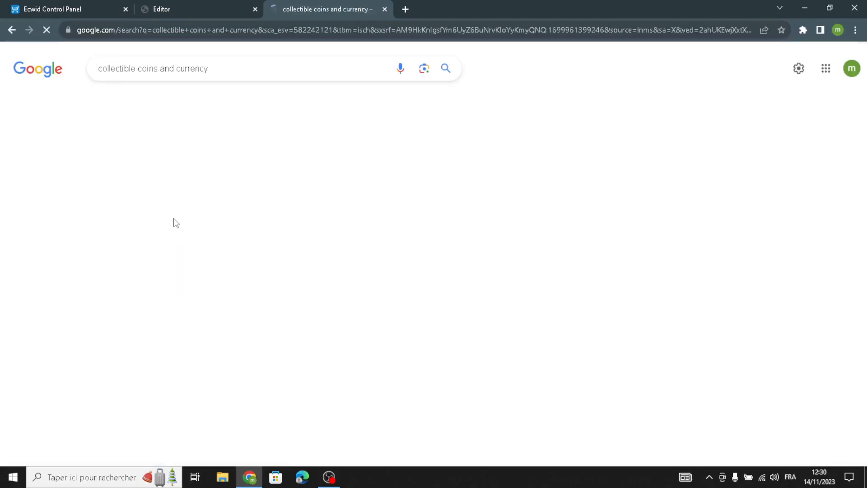
# Find the Kickstarter "Etches of Time" picture of engraved copper coins in the image results and save it to the computer.
pyautogui.scroll(-8, 273, 247)
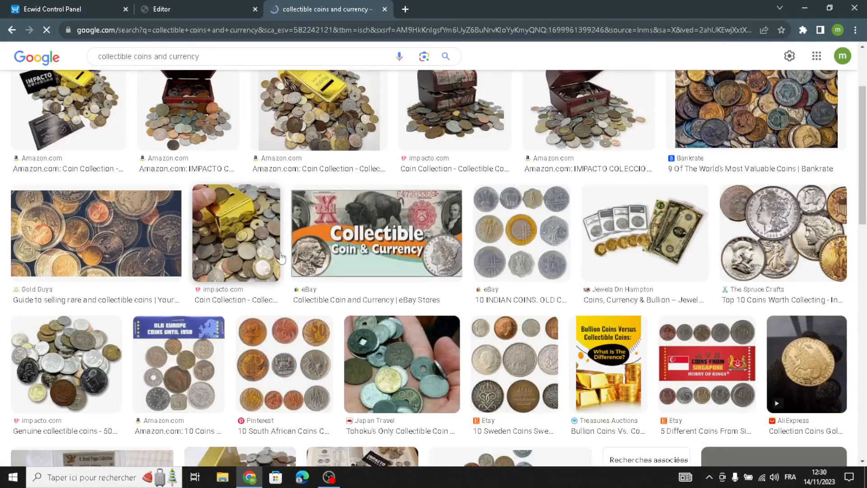
pyautogui.scroll(-8, 279, 276)
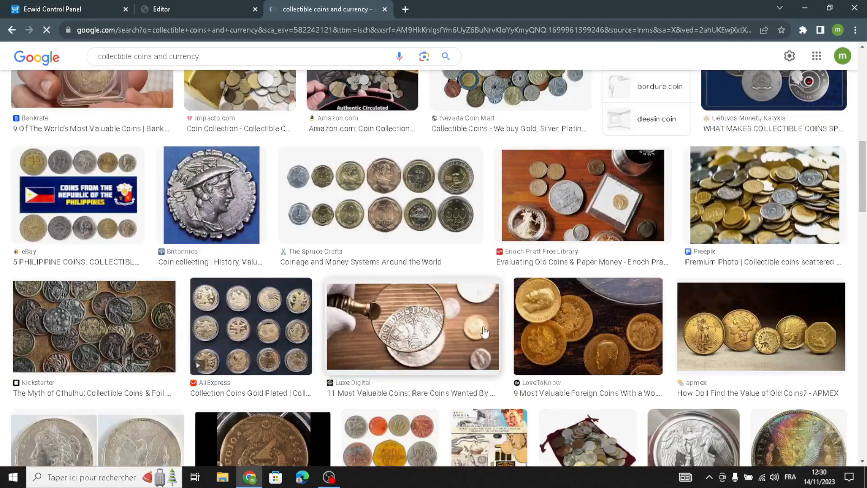
pyautogui.scroll(-5, 455, 319)
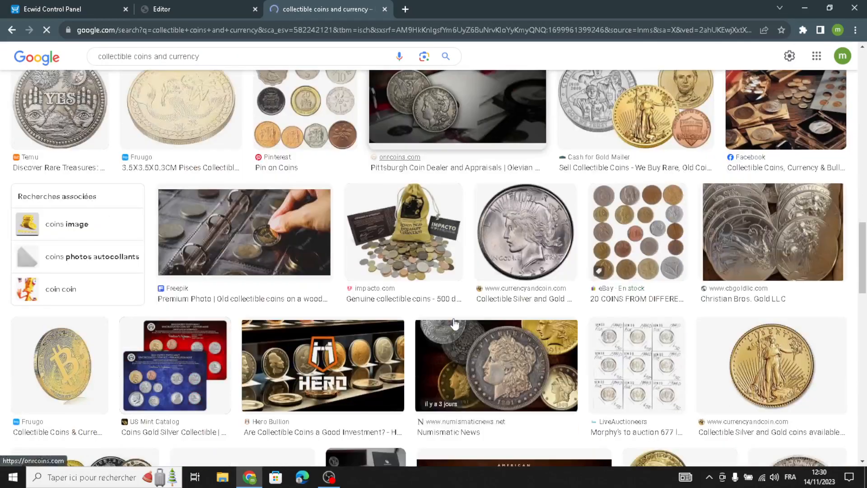
pyautogui.scroll(-5, 513, 325)
pyautogui.scroll(-8, 537, 372)
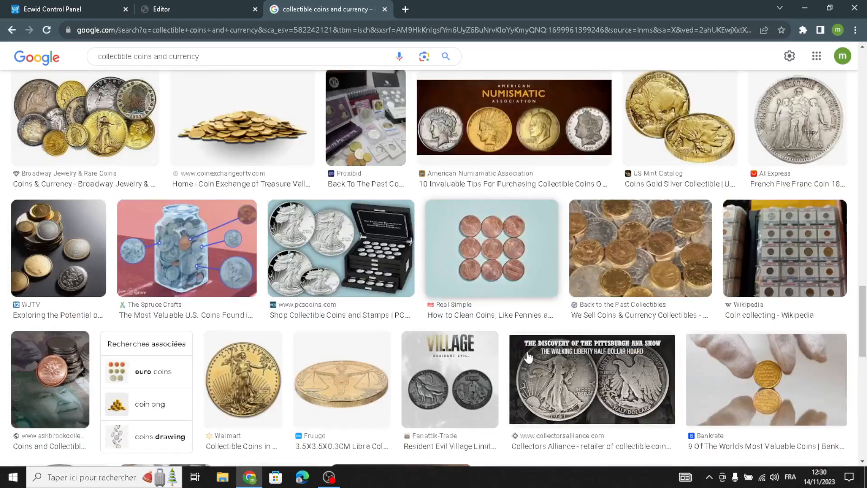
pyautogui.scroll(-3, 522, 341)
pyautogui.scroll(-5, 505, 349)
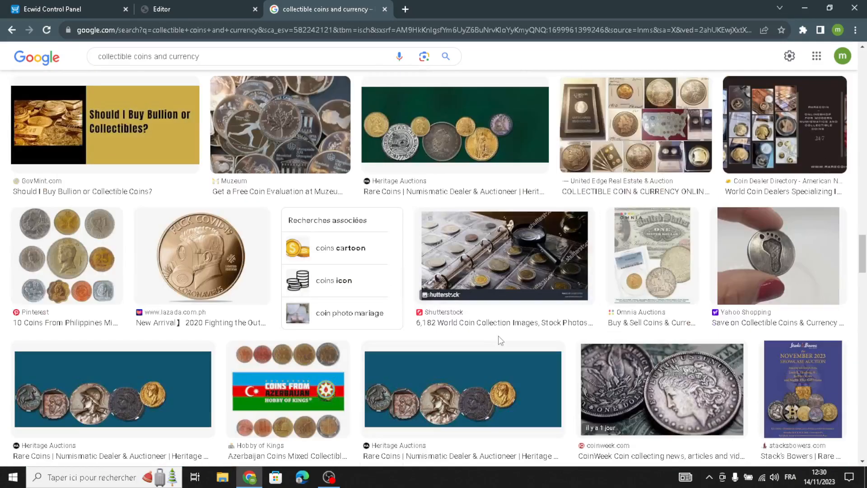
pyautogui.scroll(-4, 499, 340)
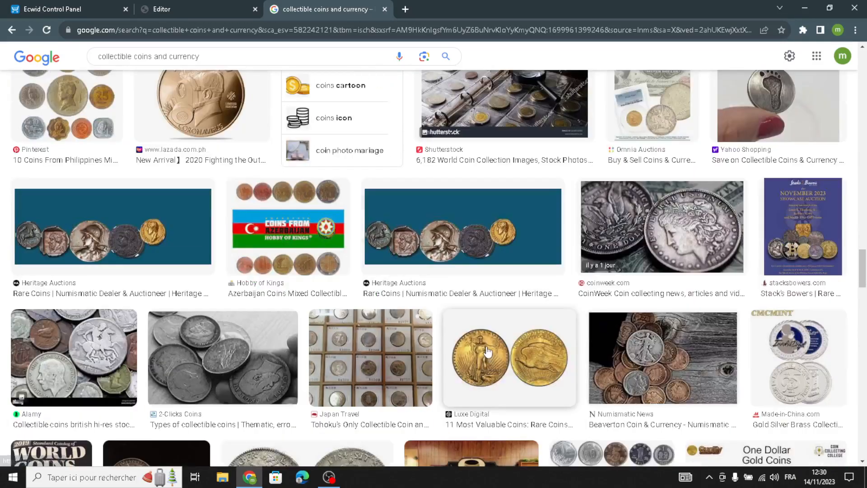
pyautogui.scroll(-4, 487, 351)
pyautogui.scroll(-10, 480, 346)
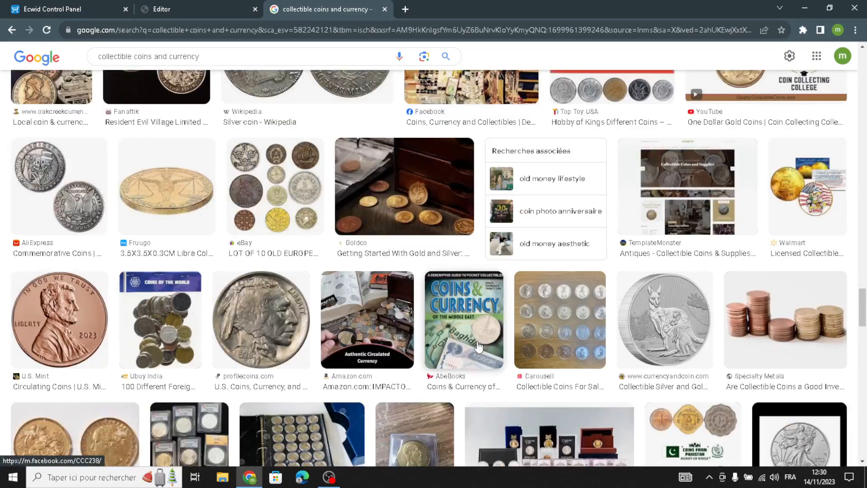
pyautogui.click(455, 277)
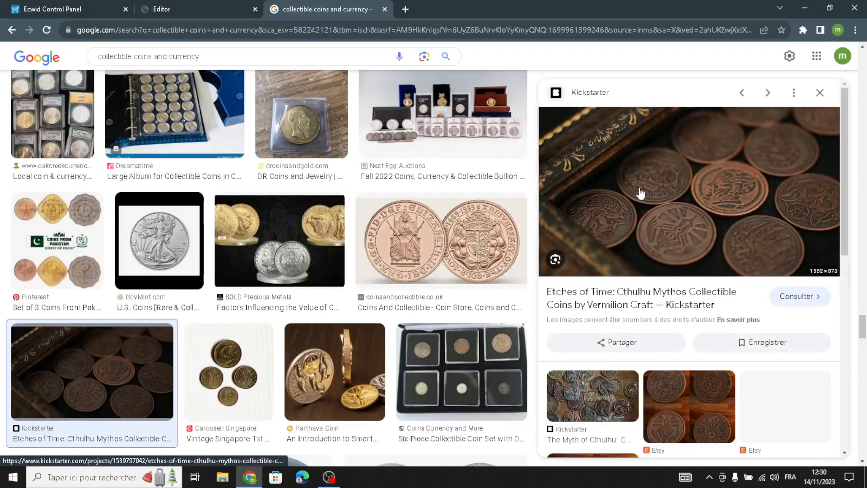
pyautogui.rightClick(647, 234)
pyautogui.click(681, 300)
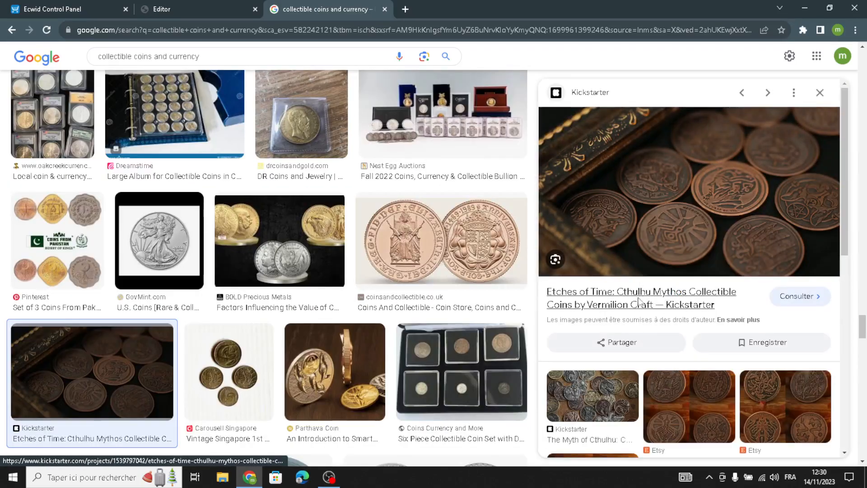
pyautogui.click(409, 447)
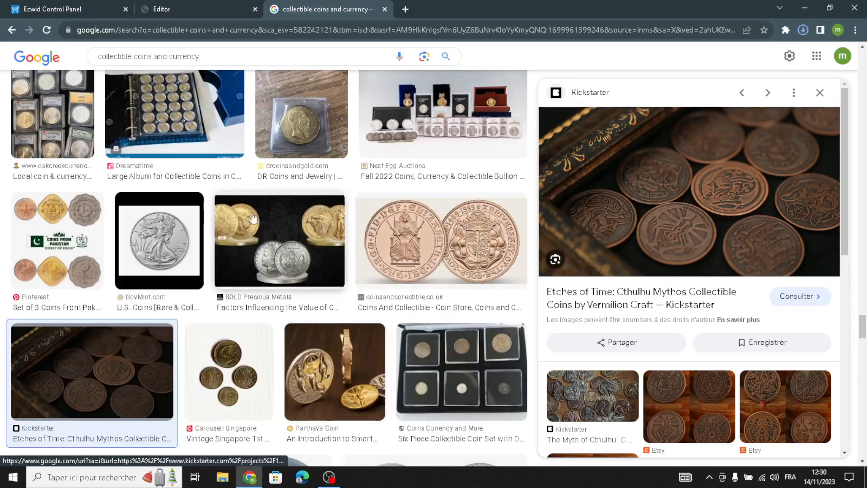
# Try to replace the Cover & Headline image with the downloaded AVIF picture from the Téléchargements folder.
pyautogui.click(178, 1)
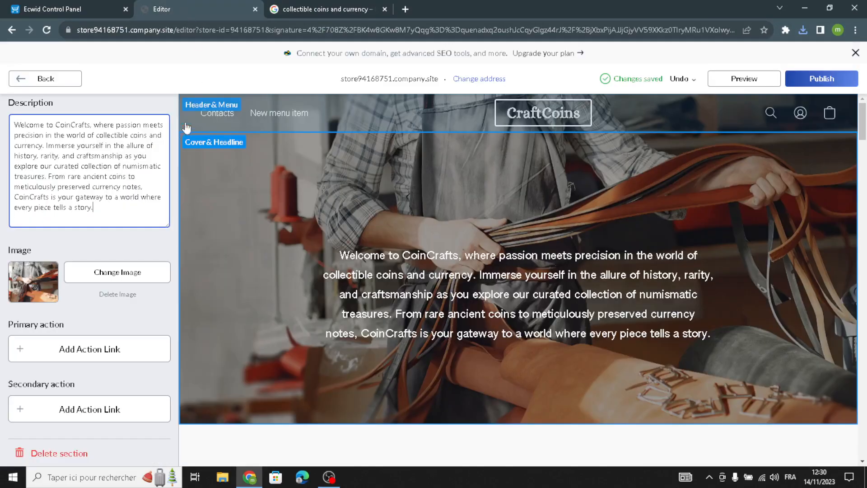
pyautogui.click(127, 283)
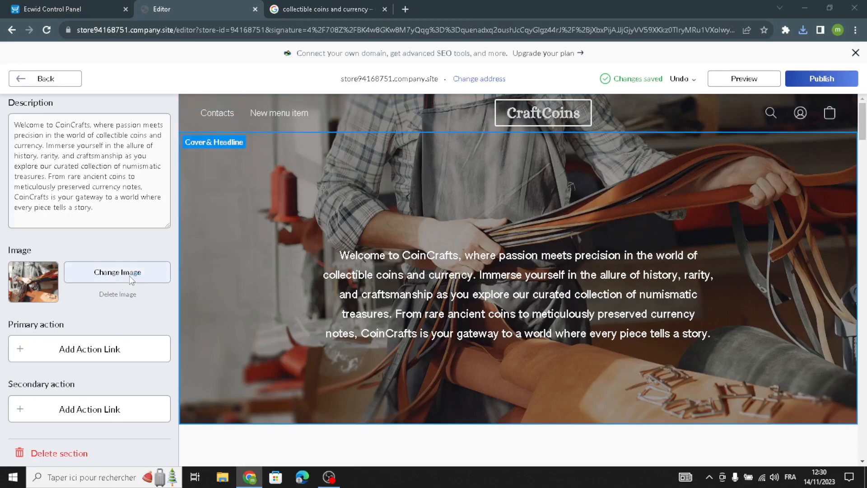
pyautogui.scroll(3, 120, 297)
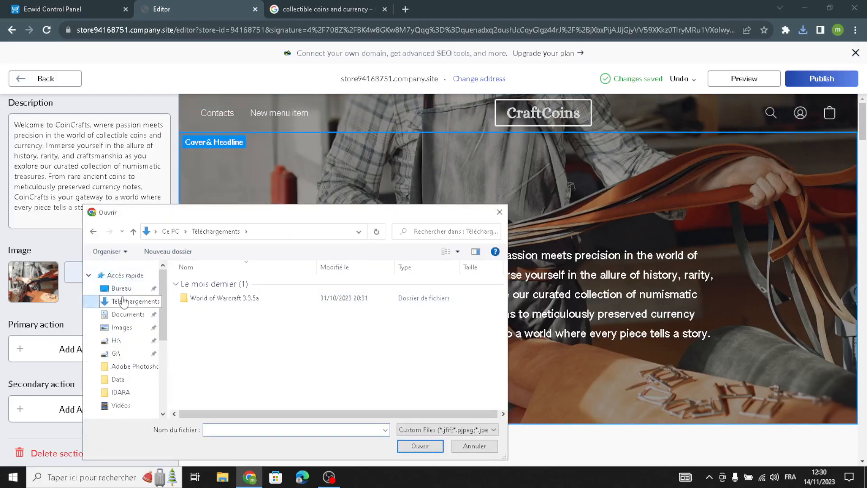
pyautogui.click(125, 275)
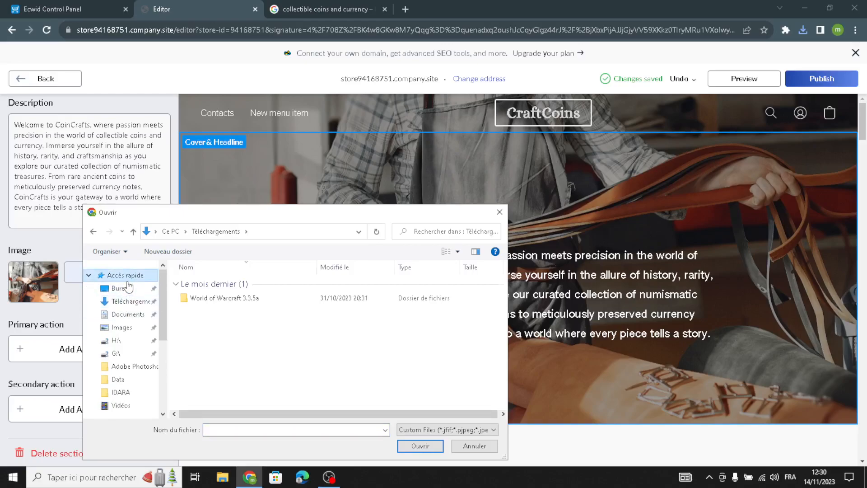
pyautogui.scroll(-3, 253, 344)
pyautogui.scroll(3, 255, 344)
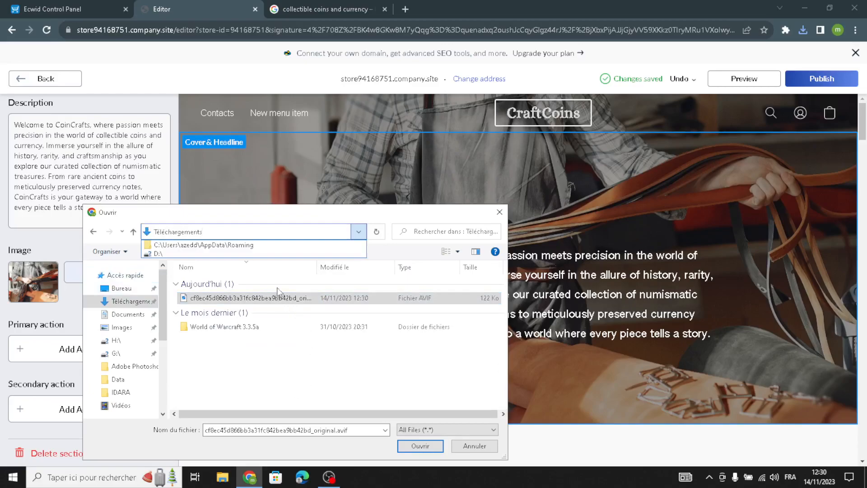
pyautogui.click(279, 297)
pyautogui.click(417, 446)
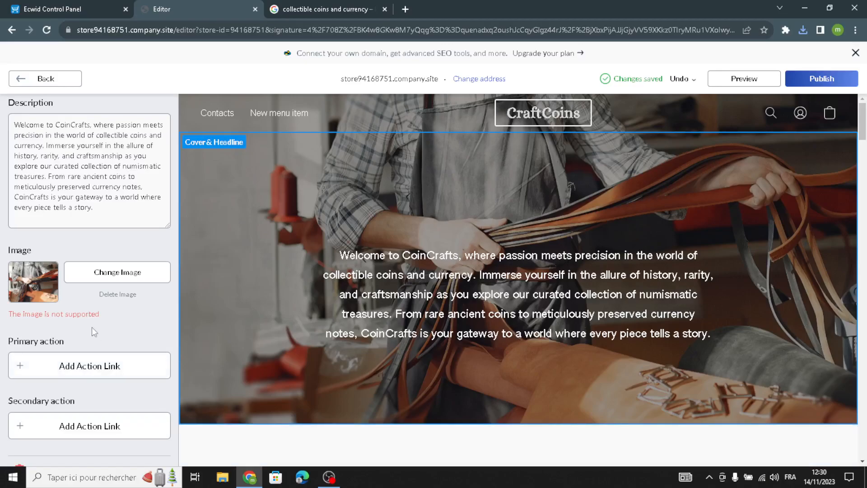
pyautogui.click(323, 9)
pyautogui.scroll(4, 420, 346)
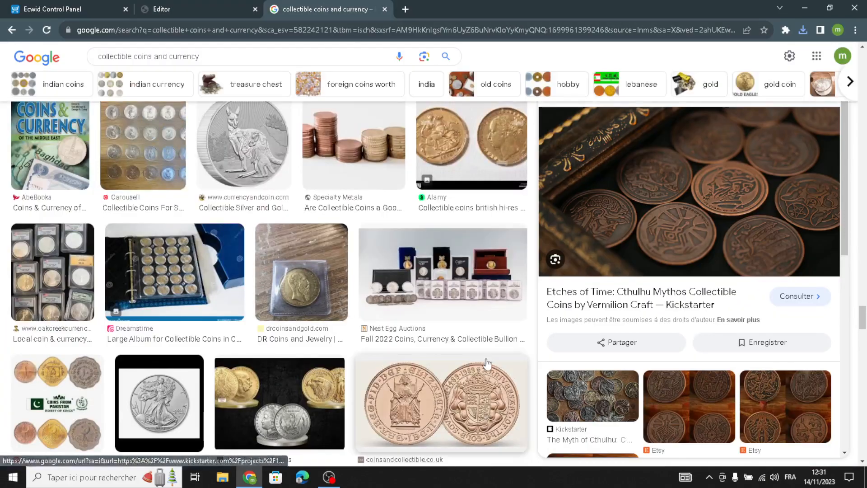
pyautogui.scroll(-5, 420, 346)
pyautogui.scroll(-7, 420, 345)
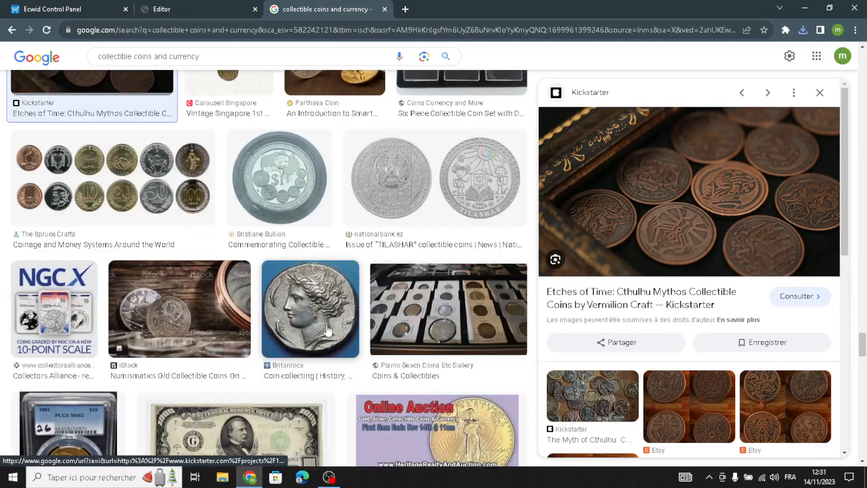
pyautogui.scroll(-15, 442, 334)
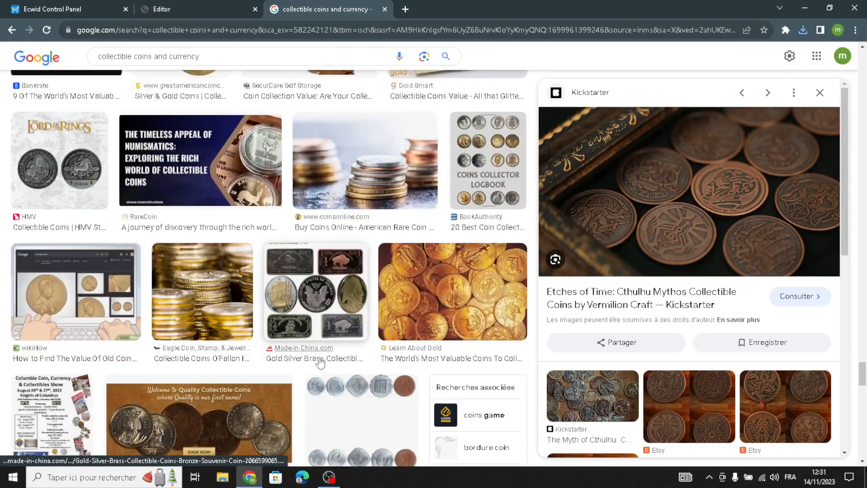
pyautogui.click(392, 181)
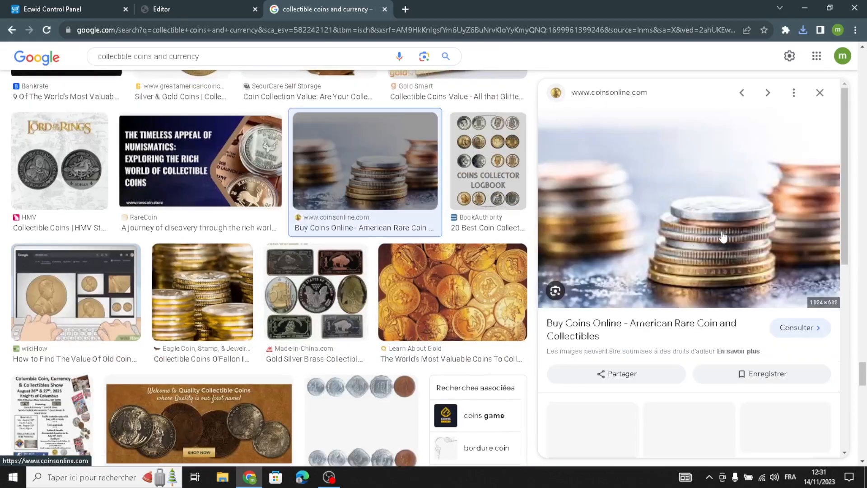
pyautogui.rightClick(692, 212)
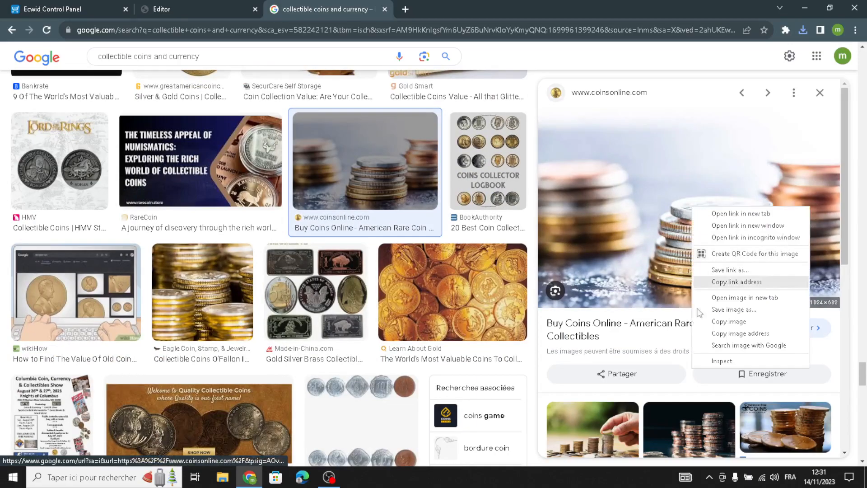
pyautogui.click(722, 319)
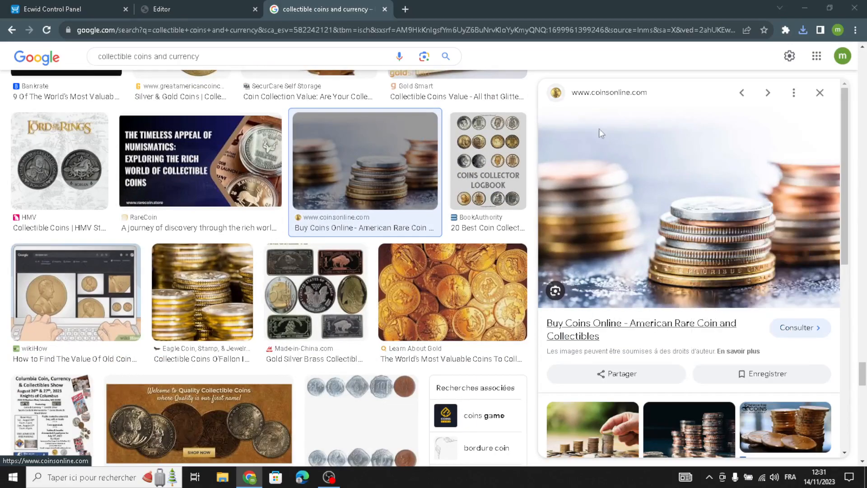
pyautogui.click(418, 446)
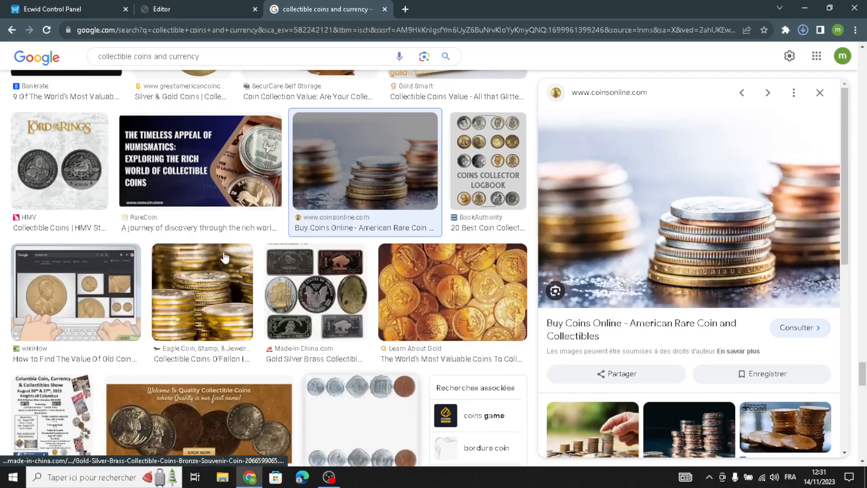
# Replace the Cover & Headline image in the store editor with the downloaded file coins-1024x682.webp.
pyautogui.click(229, 8)
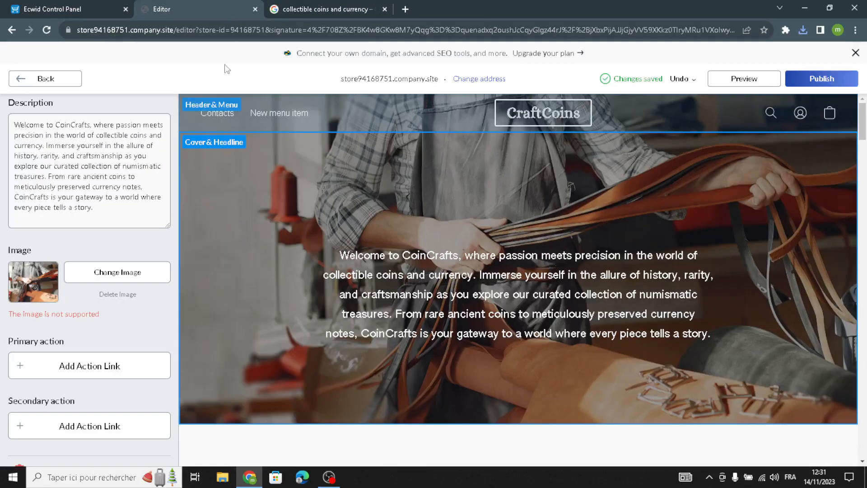
pyautogui.click(95, 285)
pyautogui.click(220, 299)
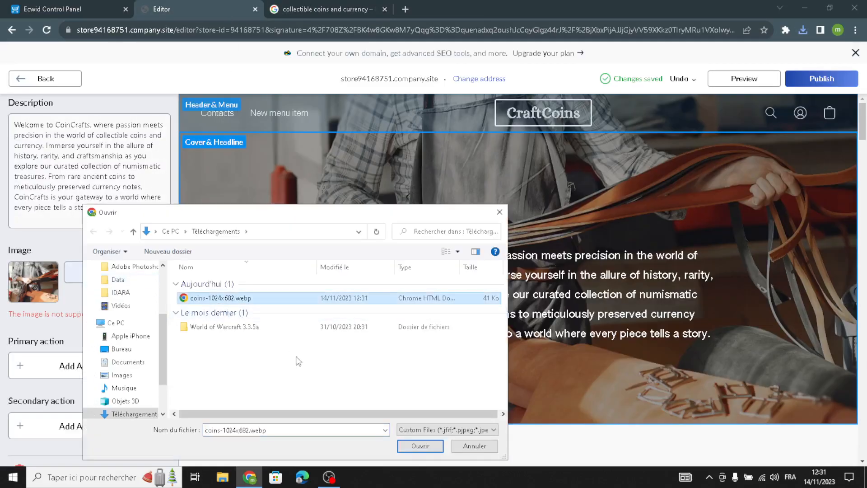
pyautogui.click(412, 449)
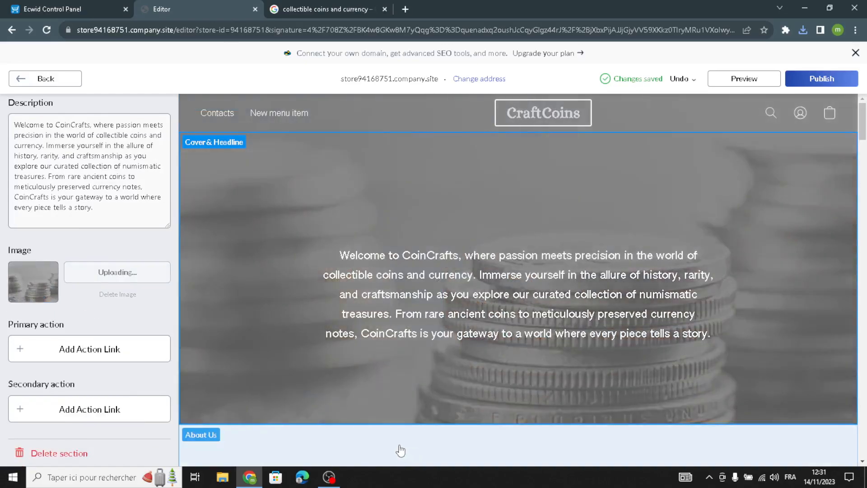
# Give the cover the layout with text beside an inset image and set its solid background color to #9AAAB8.
pyautogui.scroll(5, 129, 278)
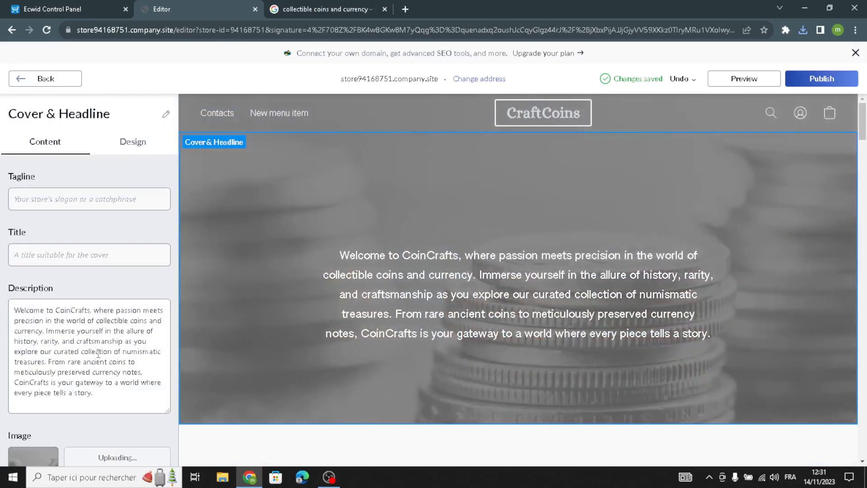
pyautogui.click(132, 155)
pyautogui.click(150, 207)
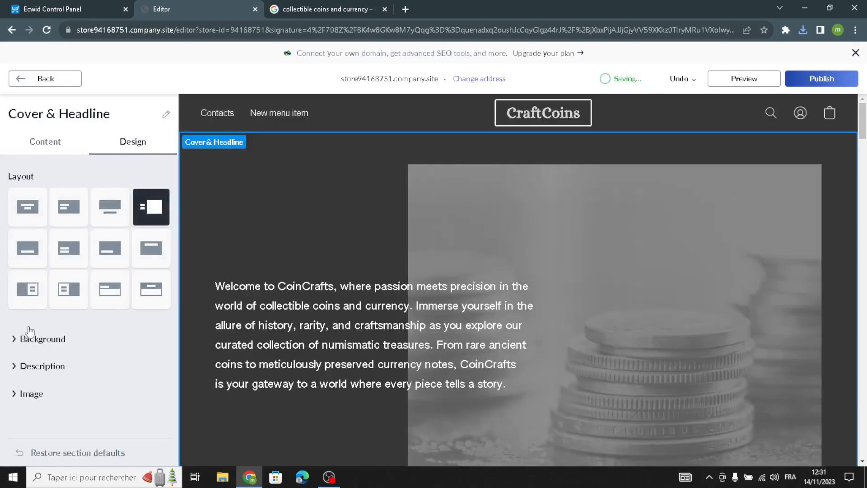
pyautogui.click(43, 339)
pyautogui.scroll(-2, 47, 389)
pyautogui.scroll(-1, 48, 390)
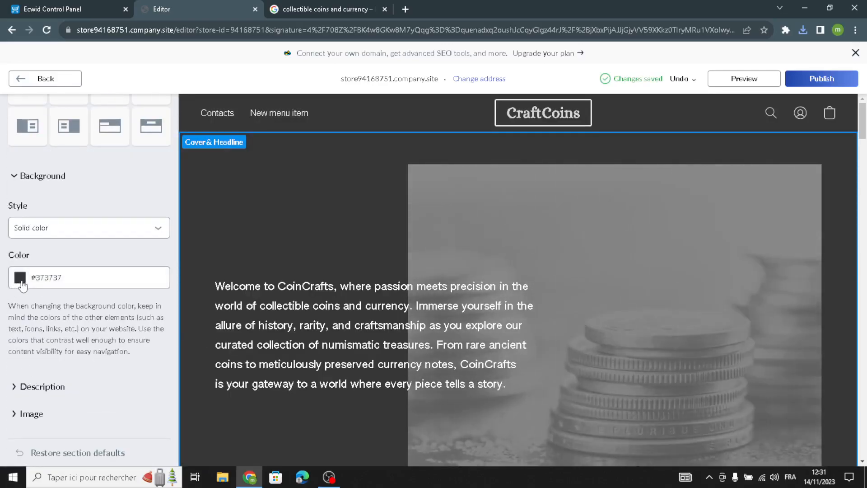
pyautogui.click(20, 278)
pyautogui.scroll(2, 73, 212)
pyautogui.click(73, 189)
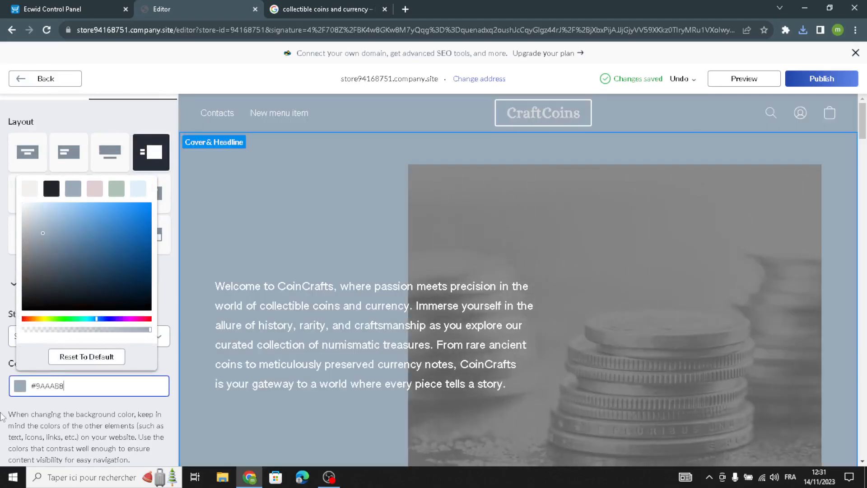
pyautogui.click(69, 413)
# Format the cover description with the Alice font, color #212427 and size 28.
pyautogui.scroll(-2, 69, 414)
pyautogui.click(43, 386)
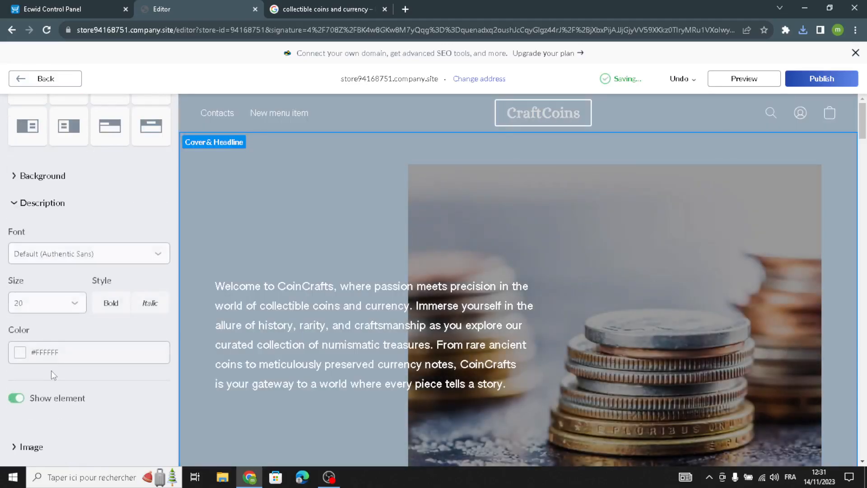
pyautogui.click(39, 261)
pyautogui.click(19, 161)
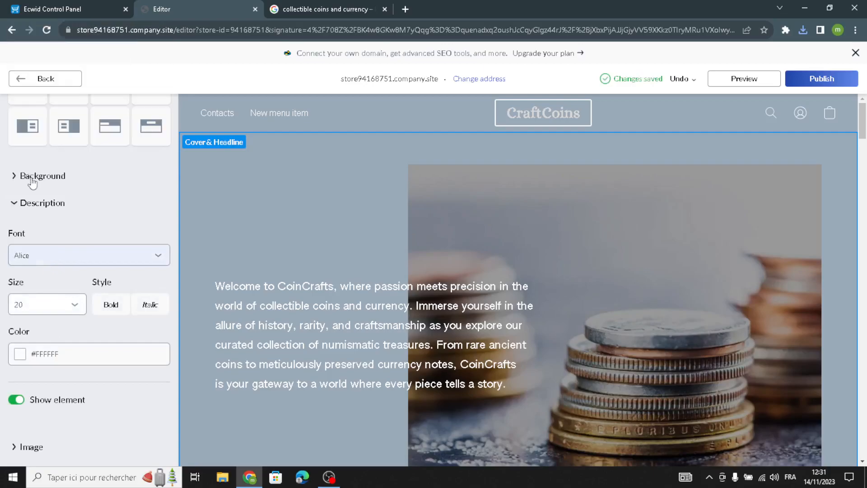
pyautogui.click(20, 354)
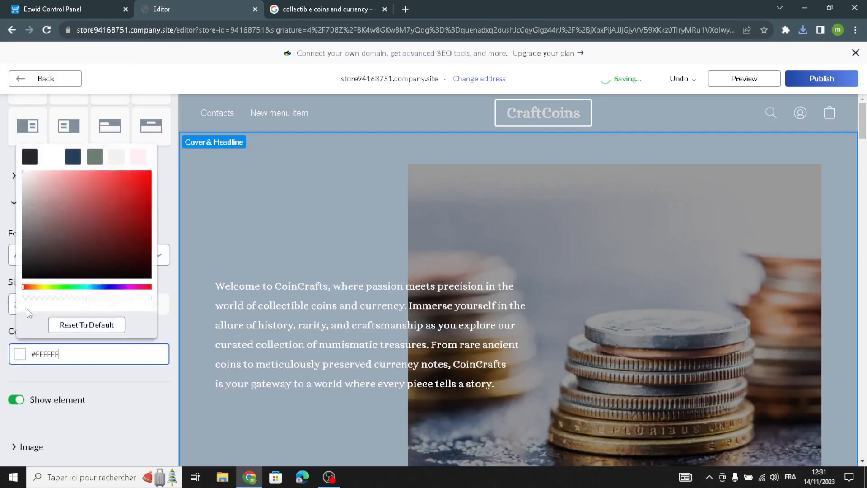
pyautogui.click(30, 157)
pyautogui.click(99, 420)
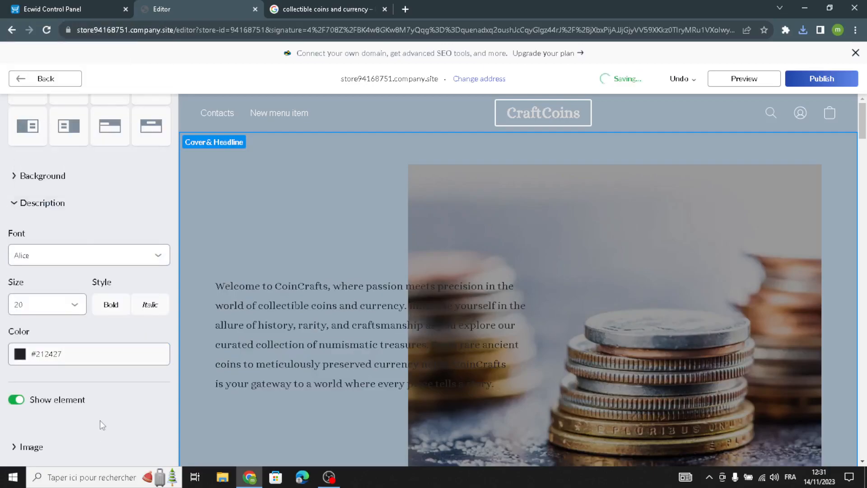
pyautogui.click(58, 312)
pyautogui.click(25, 191)
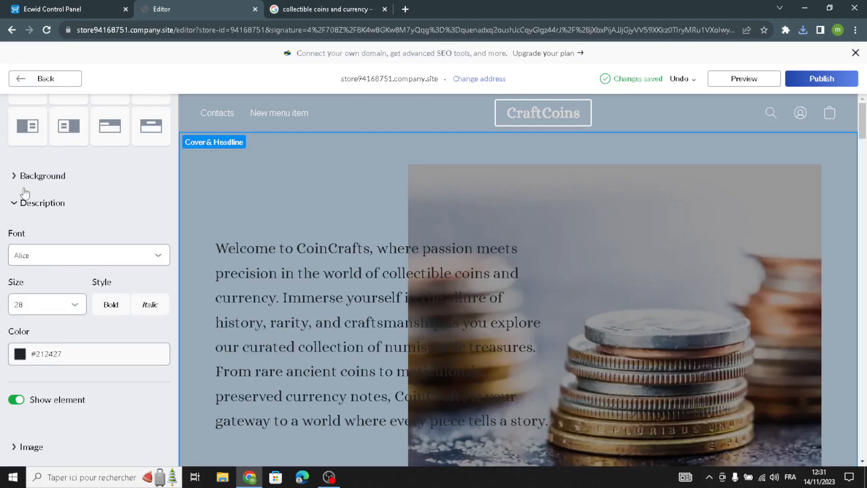
# Try several cover layouts and apply the split one with a text sidebar on the left and the image on the right.
pyautogui.scroll(4, 91, 253)
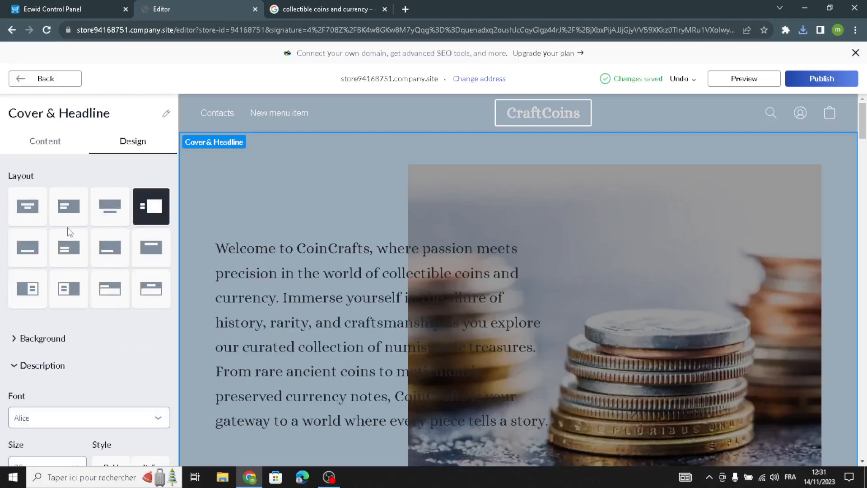
pyautogui.click(28, 206)
pyautogui.click(147, 219)
pyautogui.click(151, 248)
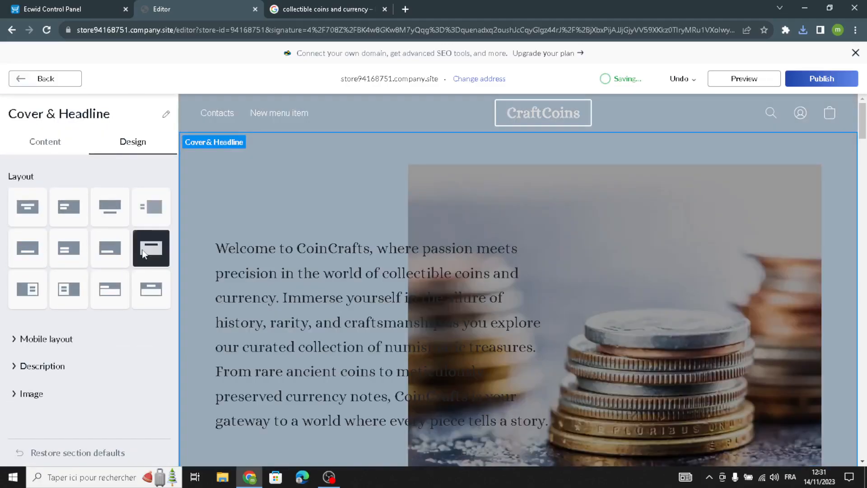
pyautogui.click(120, 253)
pyautogui.click(151, 248)
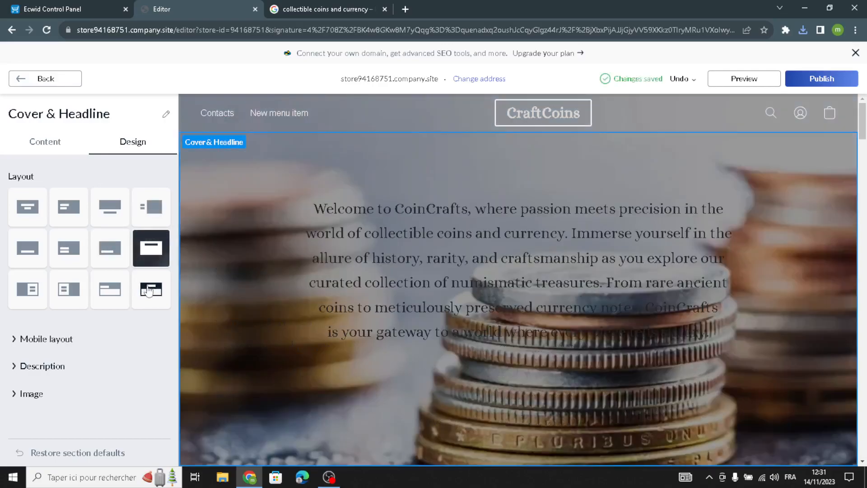
pyautogui.click(151, 289)
pyautogui.click(102, 292)
pyautogui.click(62, 290)
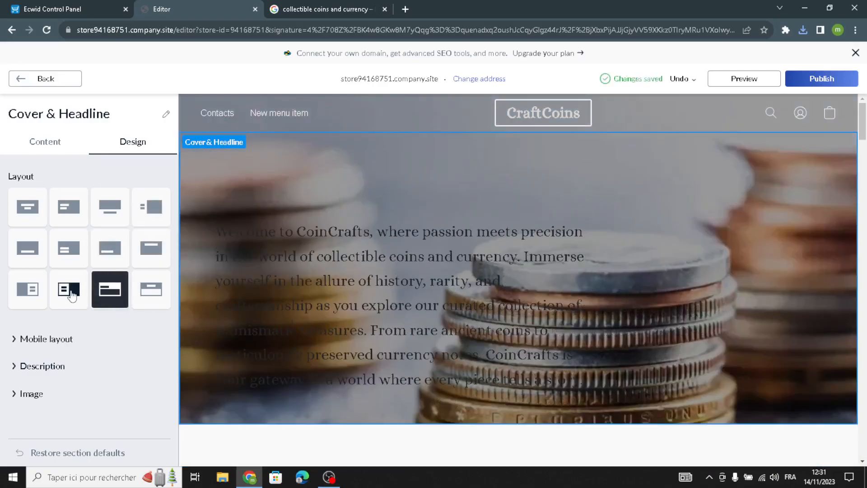
# Set the cover's sidebar color to #9AAAB8 and review the cover on the page.
pyautogui.click(36, 357)
pyautogui.click(73, 383)
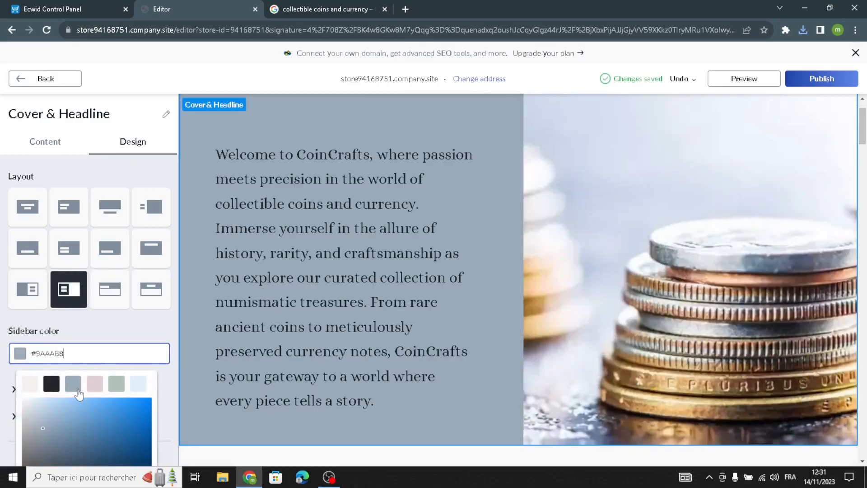
pyautogui.click(42, 389)
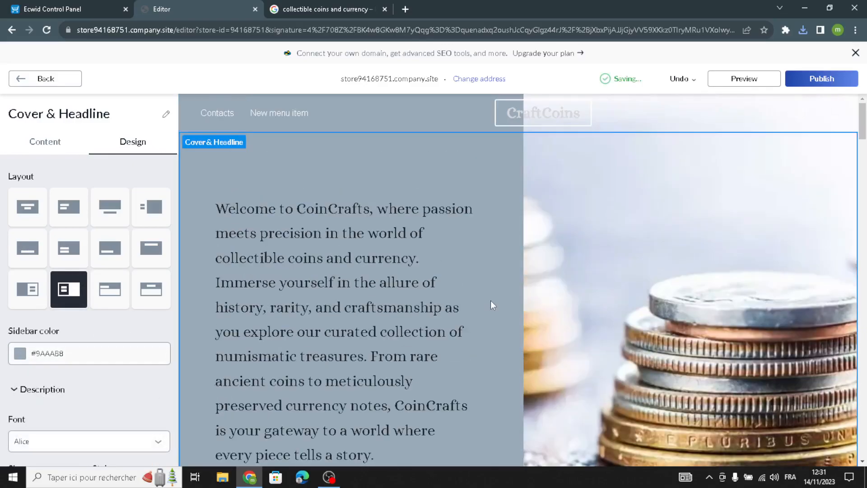
pyautogui.scroll(-5, 489, 301)
# Open the About Us section and look over its title, subtitle, description and image settings.
pyautogui.click(28, 80)
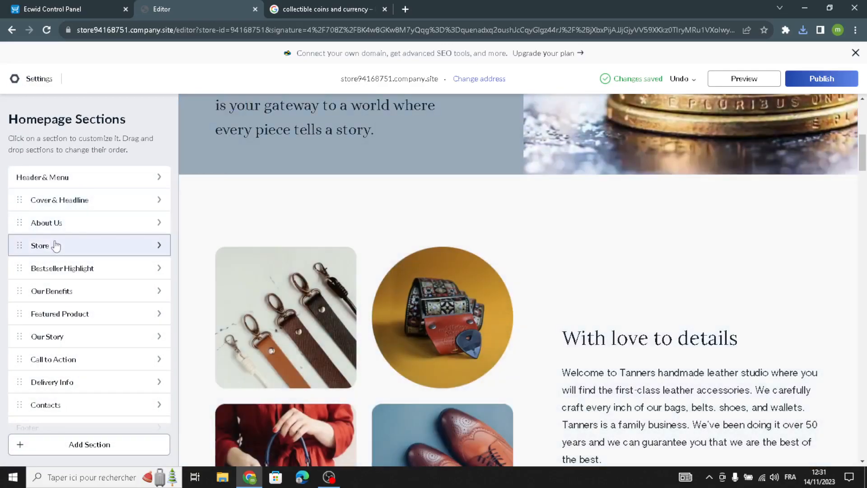
pyautogui.click(53, 245)
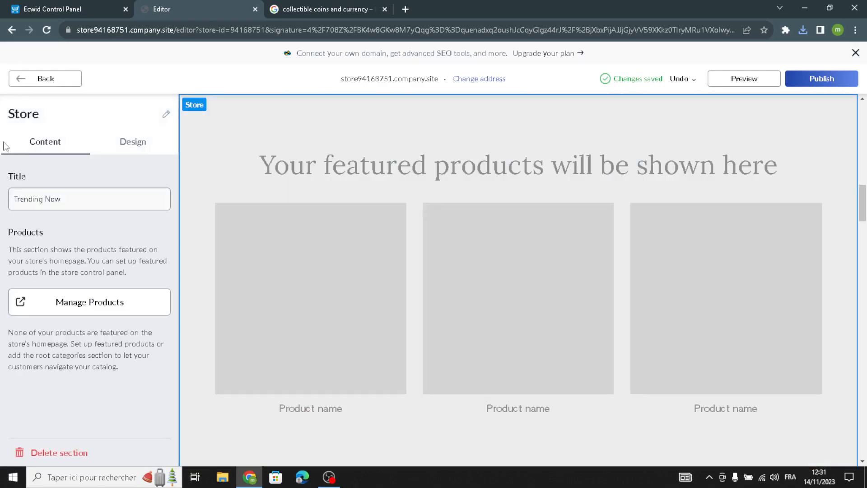
pyautogui.click(21, 79)
pyautogui.click(27, 226)
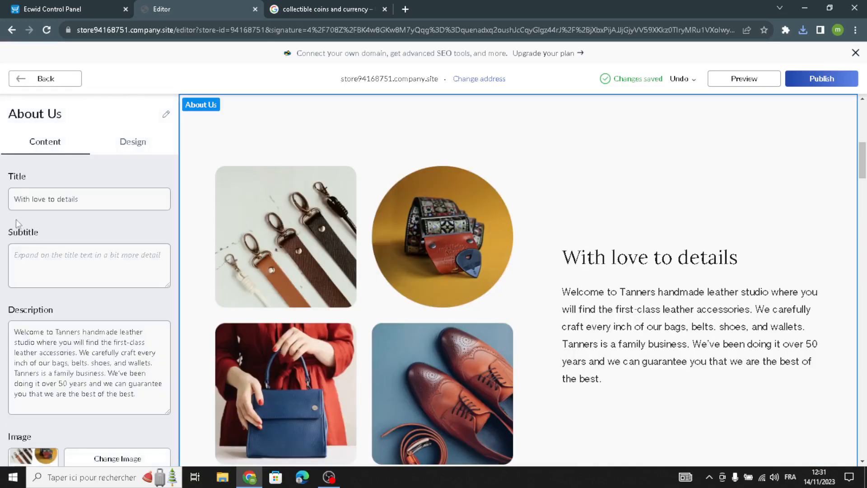
pyautogui.tripleClick(114, 201)
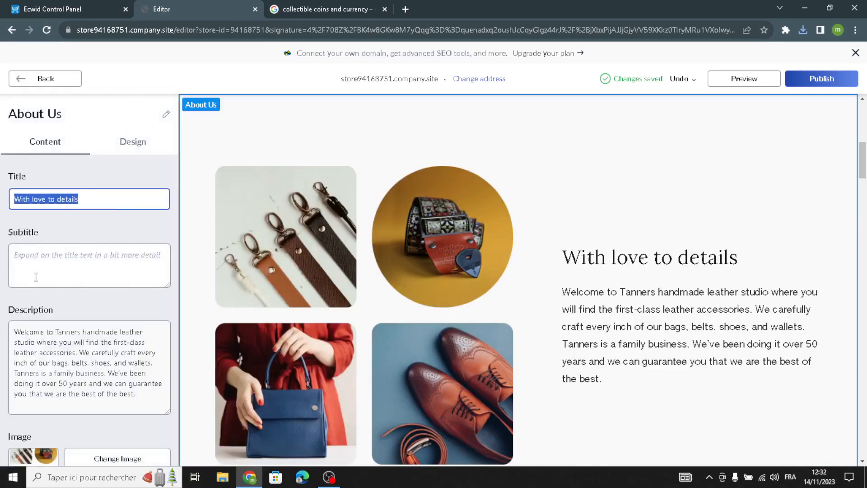
pyautogui.click(79, 268)
pyautogui.moveTo(137, 404); pyautogui.dragTo(2, 222)
pyautogui.scroll(-2, 68, 339)
pyautogui.scroll(2, 77, 309)
pyautogui.scroll(-2, 79, 309)
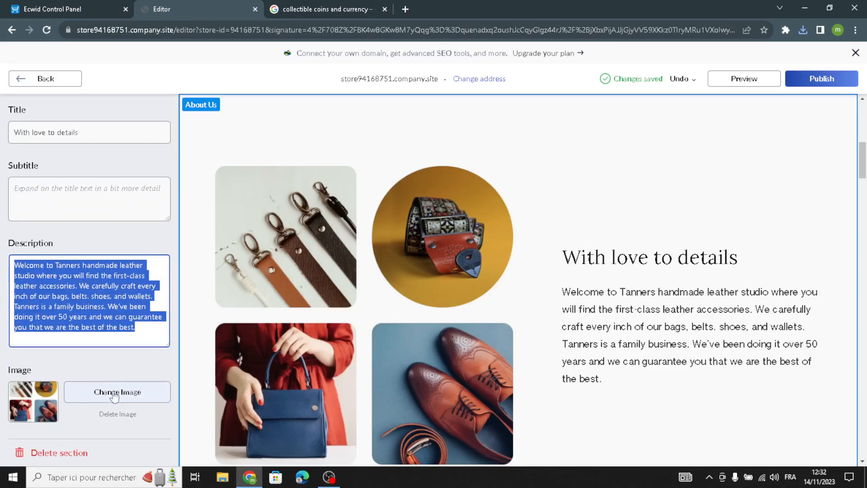
# Switch to the Google Images results for collectible coins and save the Investopedia photo of stacked silver coins to the computer.
pyautogui.click(325, 9)
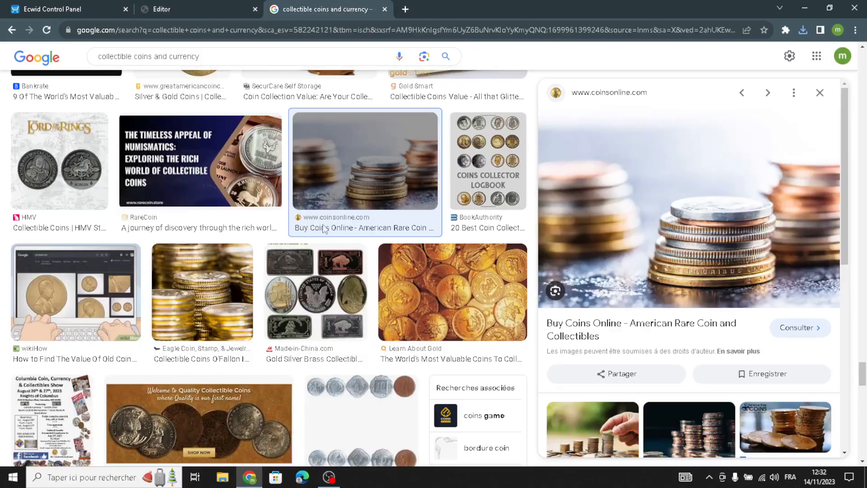
pyautogui.scroll(-5, 435, 308)
pyautogui.scroll(-3, 436, 307)
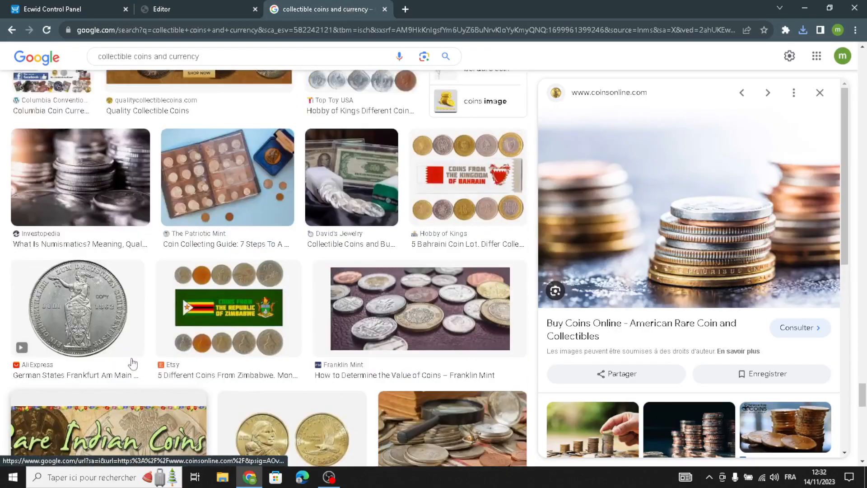
pyautogui.click(84, 186)
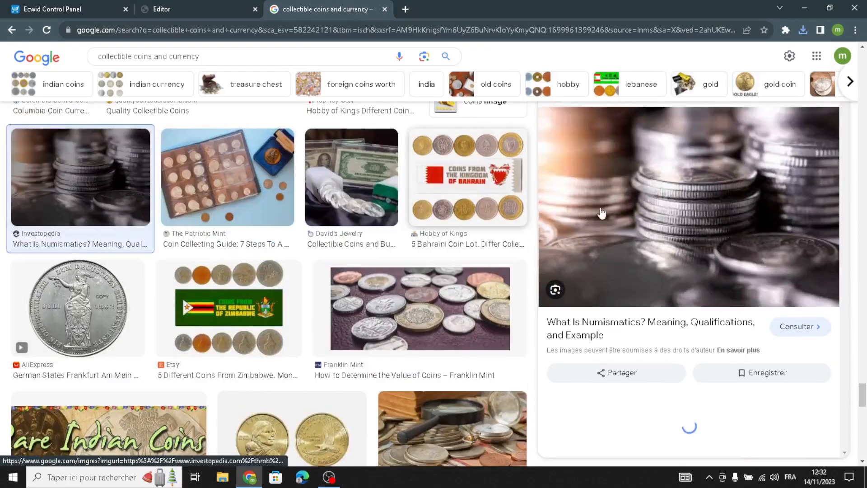
pyautogui.rightClick(691, 220)
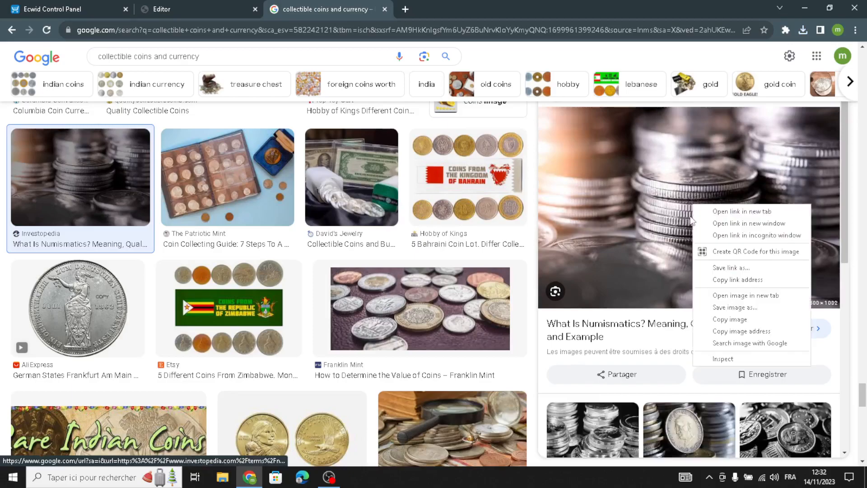
pyautogui.click(728, 319)
pyautogui.rightClick(660, 207)
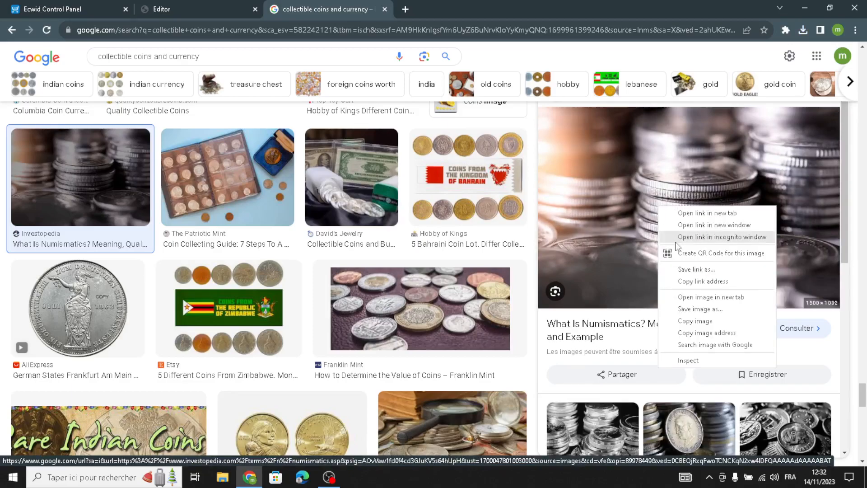
pyautogui.click(686, 320)
pyautogui.rightClick(662, 214)
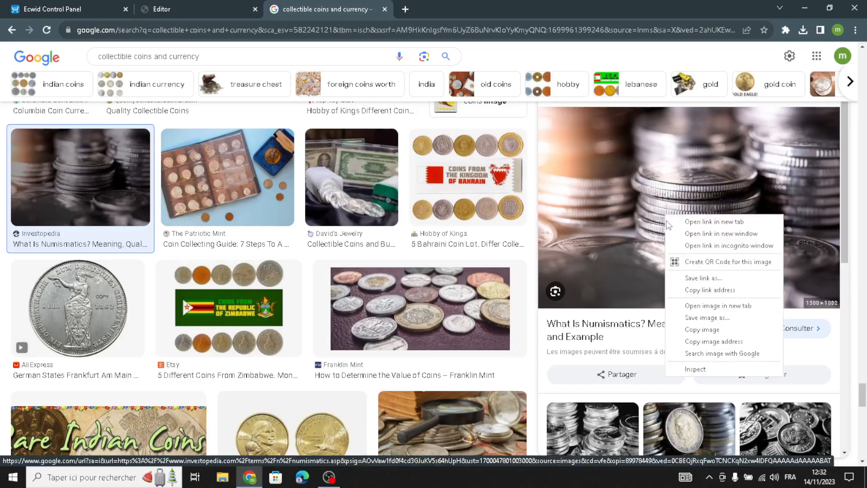
pyautogui.click(686, 318)
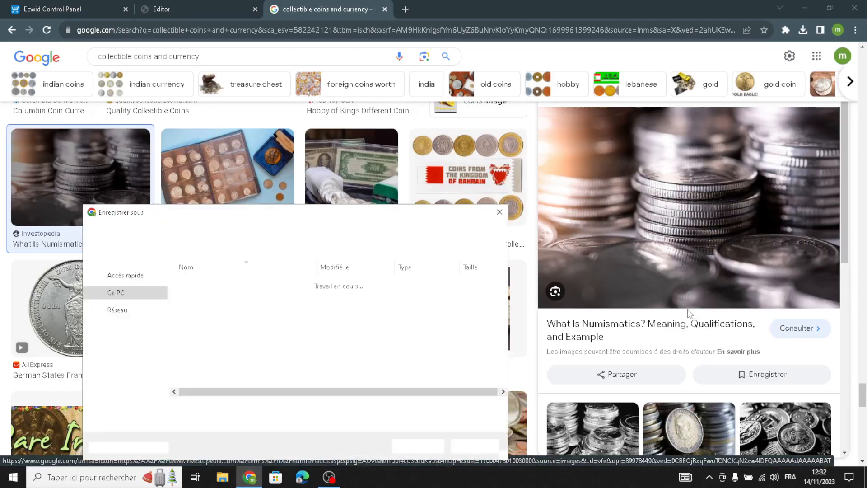
pyautogui.click(398, 447)
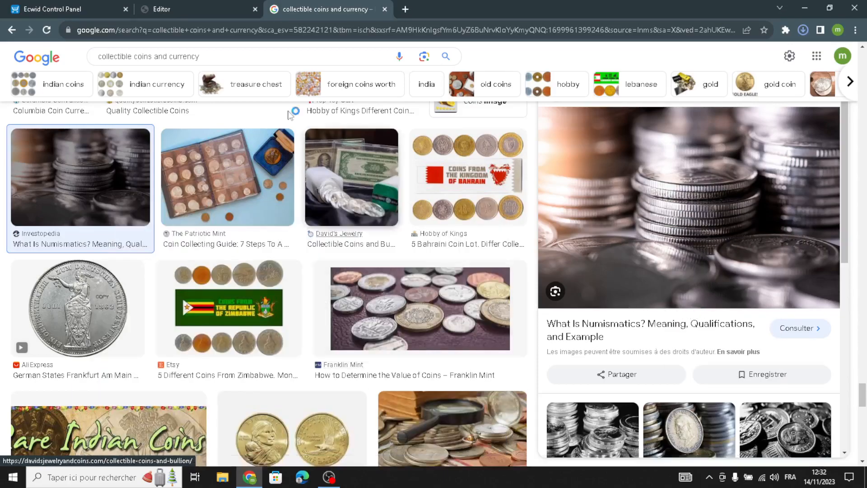
# Back in the site editor, replace the About Us image with the downloaded GettyImages coin photo.
pyautogui.click(220, 4)
pyautogui.click(98, 393)
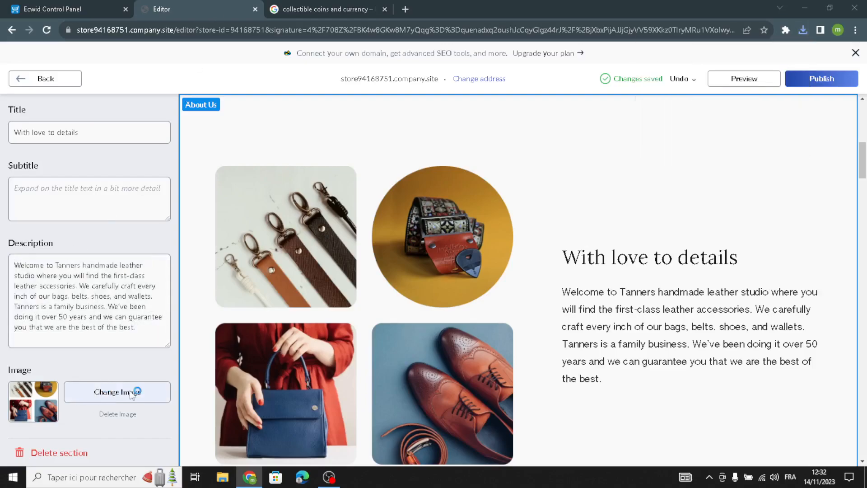
pyautogui.click(229, 300)
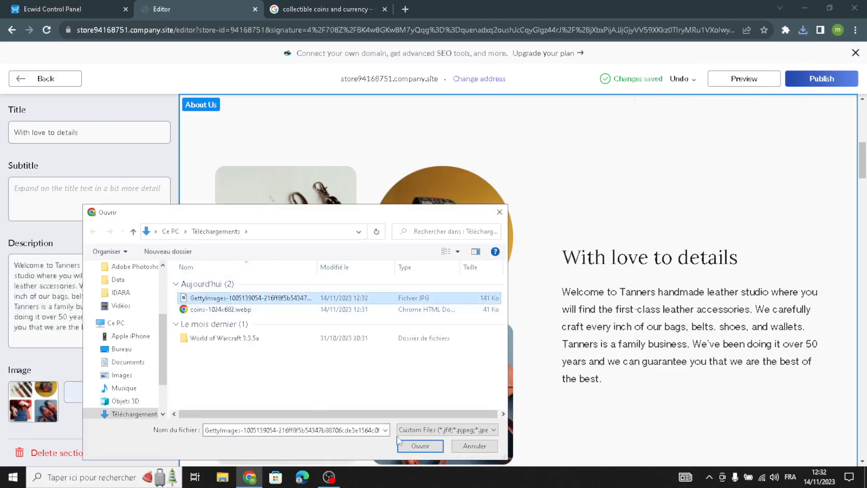
pyautogui.click(413, 443)
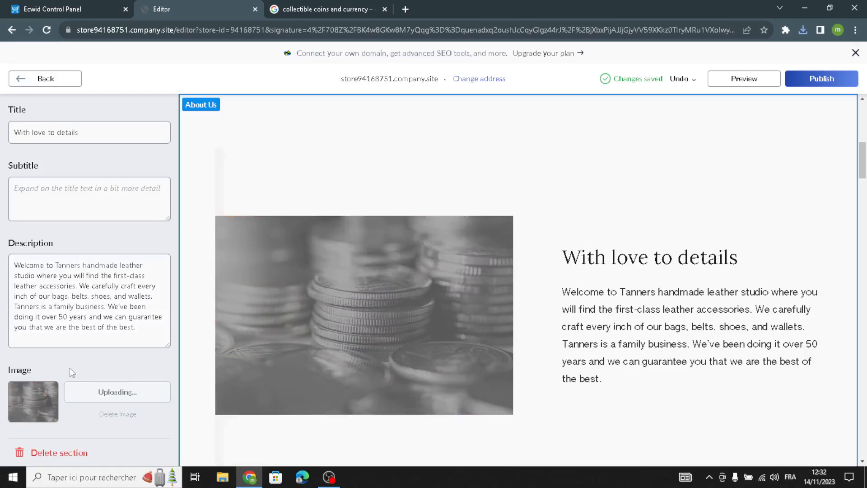
# Clear the About Us section's description and its title "With love to details".
pyautogui.moveTo(158, 329); pyautogui.dragTo(4, 258)
pyautogui.moveTo(99, 328); pyautogui.dragTo(67, 314)
pyautogui.press('BackSpace')
pyautogui.click(91, 280)
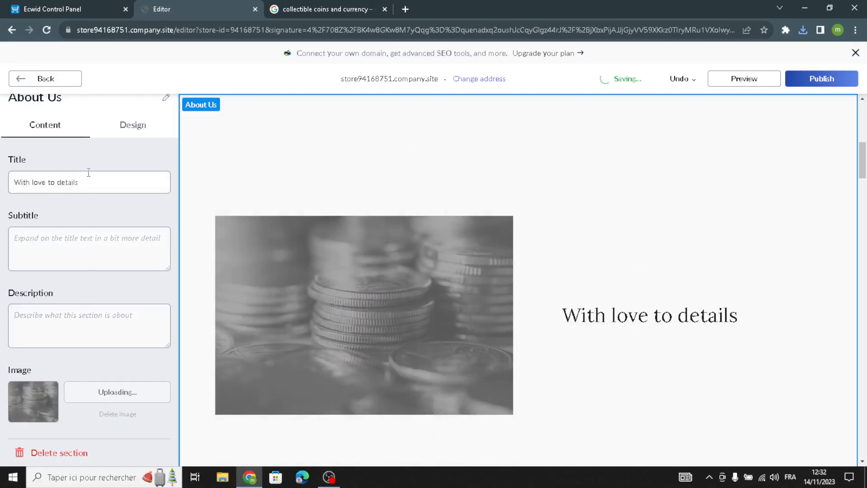
pyautogui.moveTo(87, 172); pyautogui.dragTo(2, 162)
pyautogui.press('BackSpace')
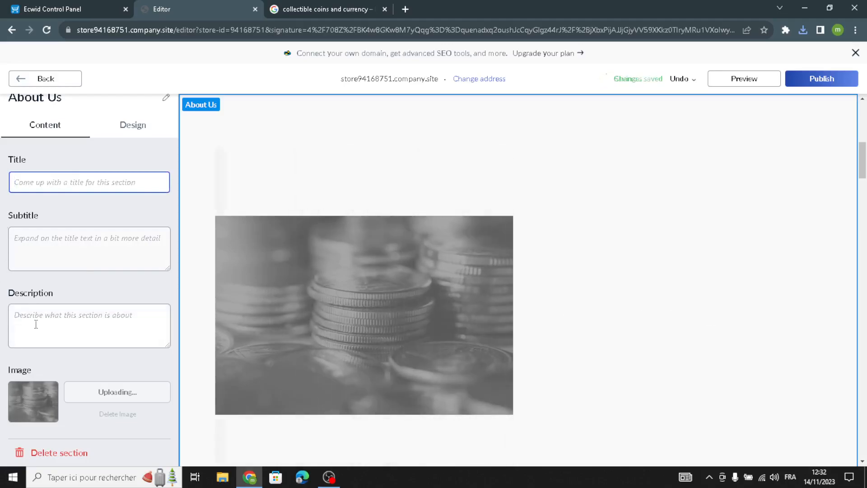
# Try the About Us layouts, apply the one with text on the left and image on the right, and show the background settings.
pyautogui.click(130, 144)
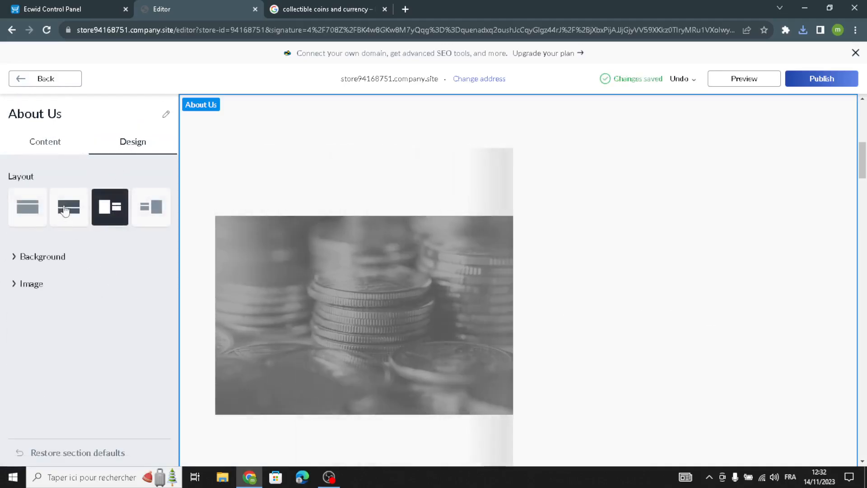
pyautogui.click(64, 210)
pyautogui.click(23, 219)
pyautogui.click(110, 217)
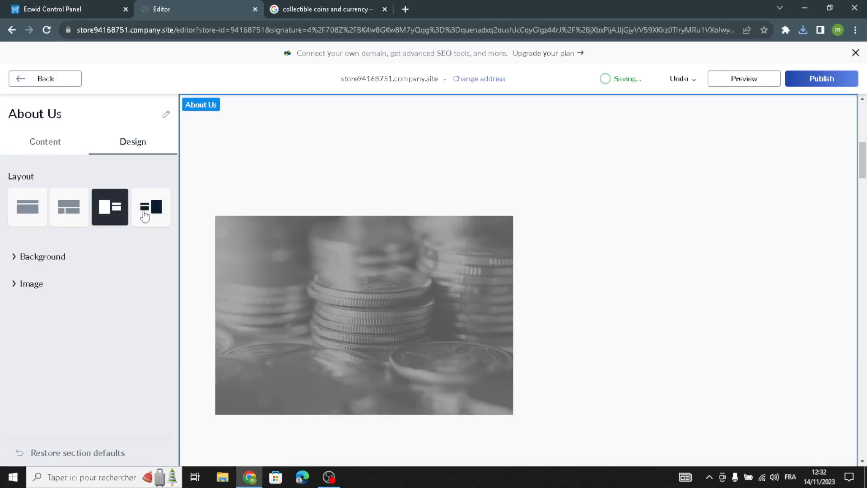
pyautogui.click(144, 215)
pyautogui.click(23, 258)
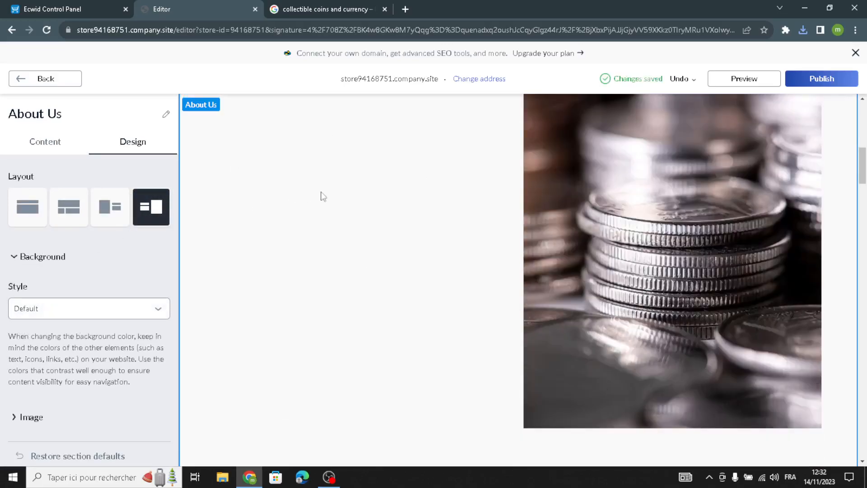
# View the Store section's content, then switch to the Ecwid Control Panel and open a blank new product form from the catalog.
pyautogui.click(36, 81)
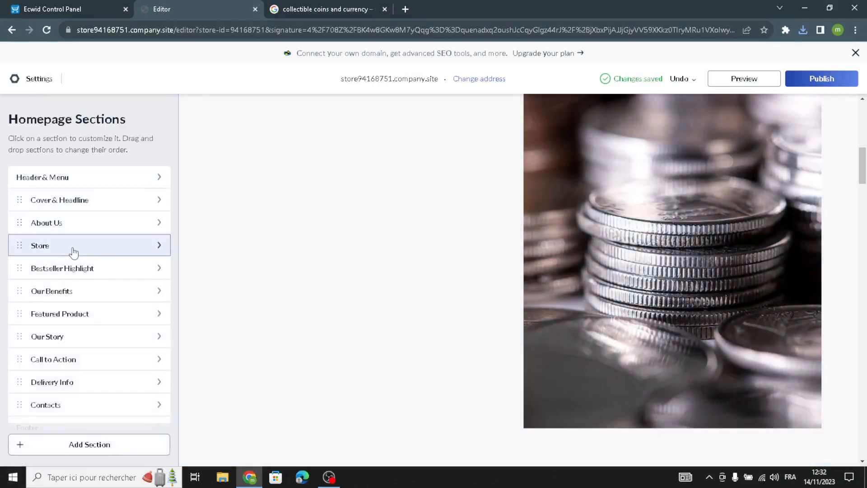
pyautogui.click(72, 246)
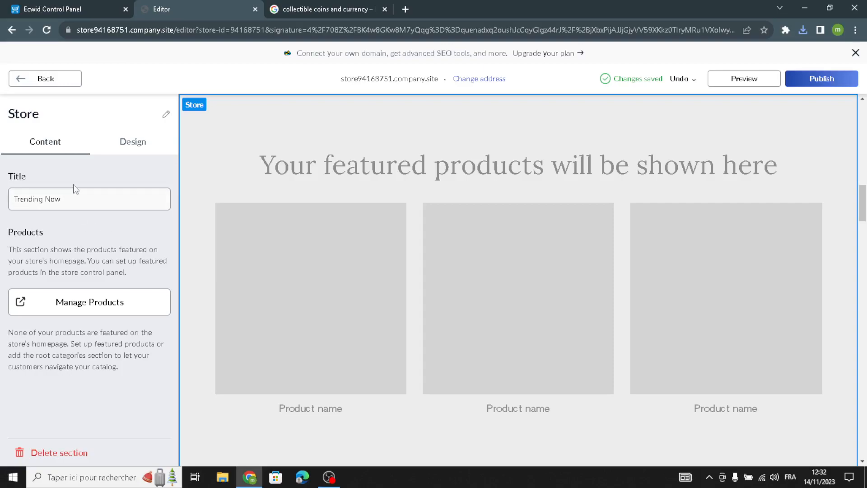
pyautogui.click(69, 12)
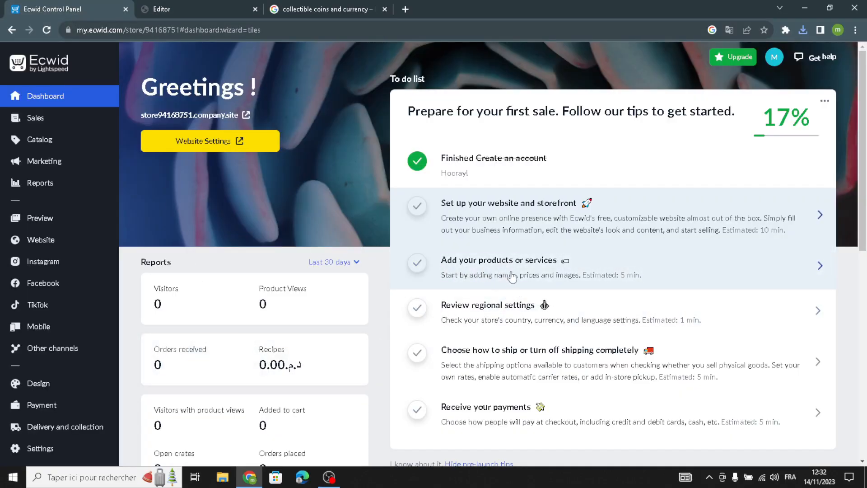
pyautogui.click(560, 266)
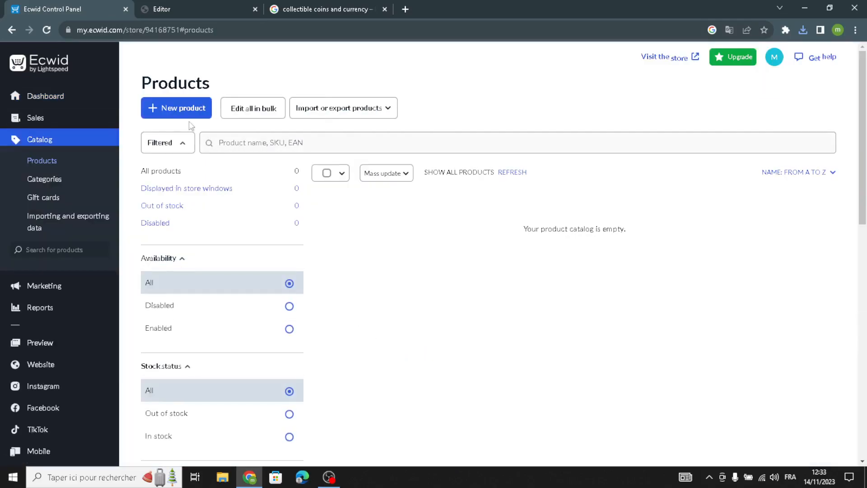
pyautogui.click(192, 111)
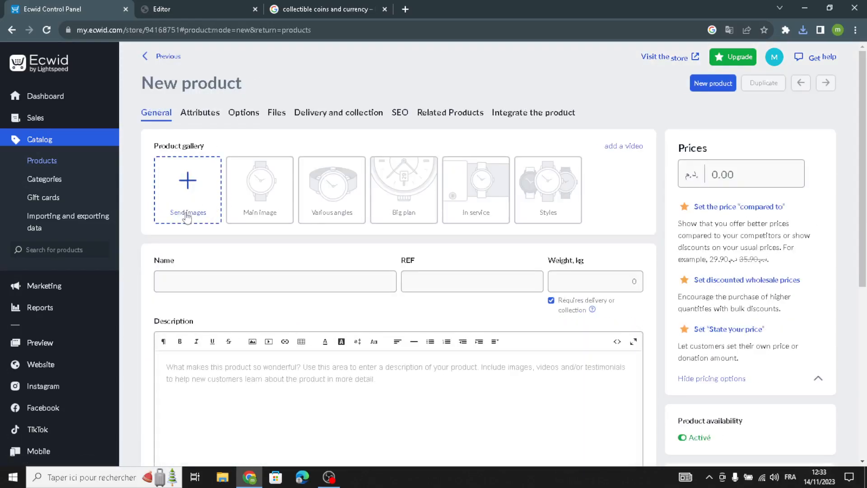
# Examine the new product form's reference, weight, description and price fields.
pyautogui.click(490, 283)
pyautogui.click(566, 280)
pyautogui.click(537, 376)
pyautogui.scroll(-3, 248, 390)
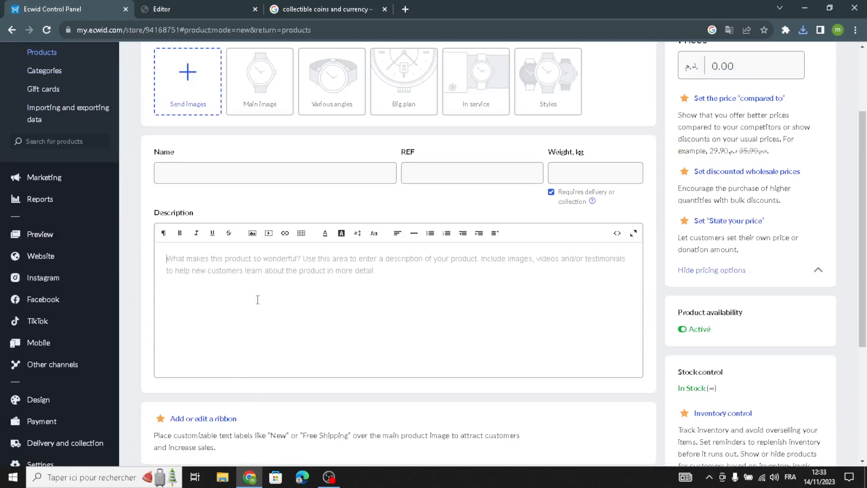
pyautogui.scroll(3, 363, 343)
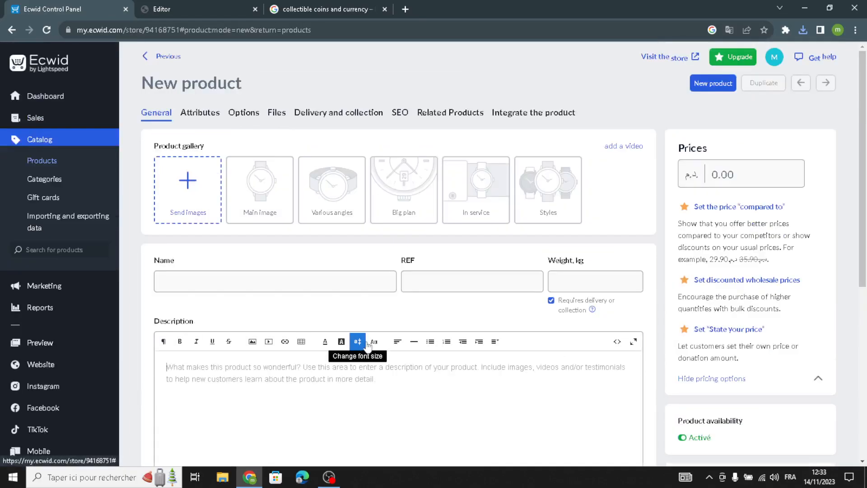
pyautogui.click(713, 188)
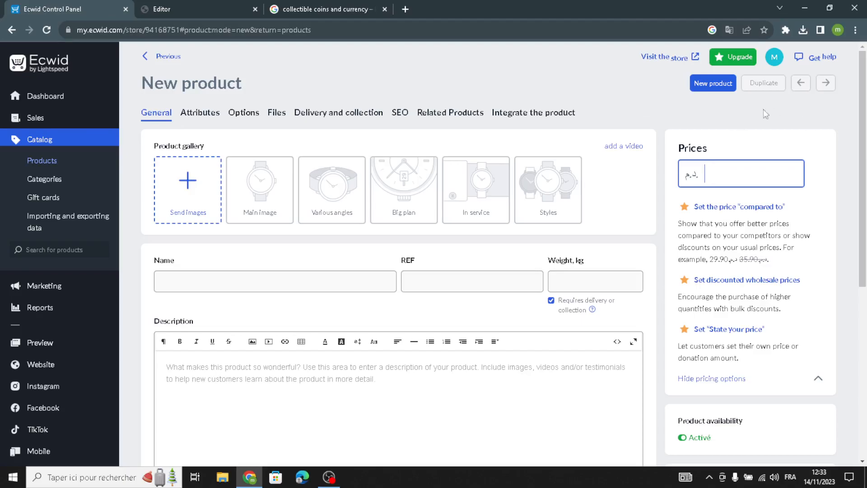
# Return to the site editor and look at the Store section's design options.
pyautogui.click(148, 6)
pyautogui.click(136, 143)
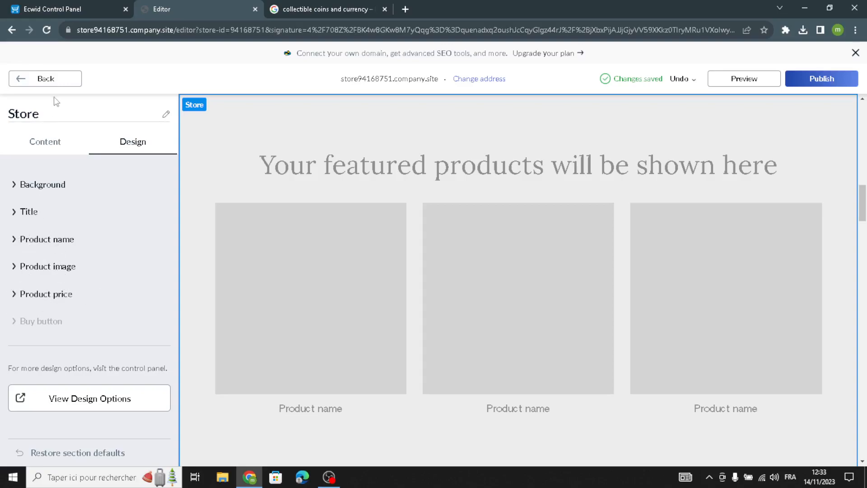
pyautogui.click(61, 81)
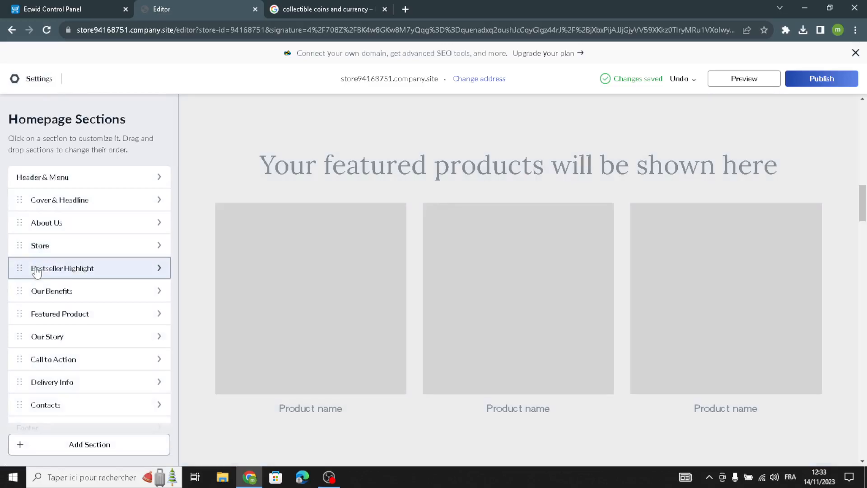
# Review the Bestseller Highlight section's content and delete that section from the homepage.
pyautogui.click(38, 268)
pyautogui.click(45, 80)
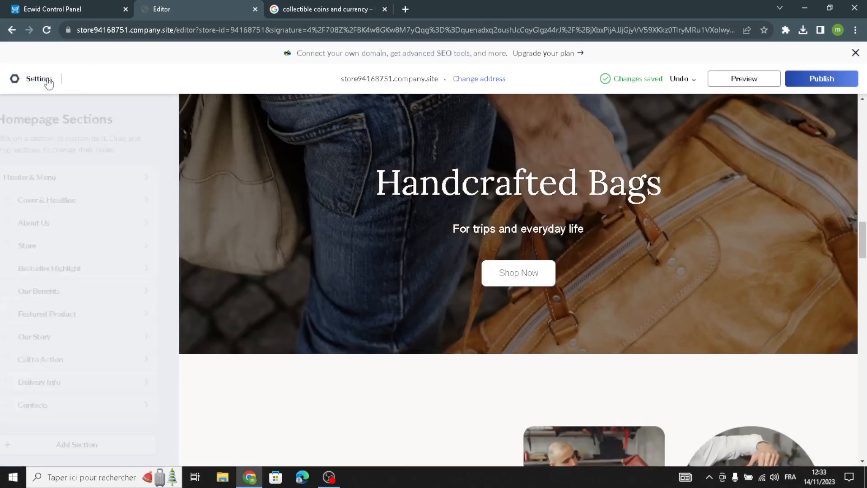
pyautogui.click(82, 270)
pyautogui.scroll(-3, 77, 364)
pyautogui.scroll(3, 79, 251)
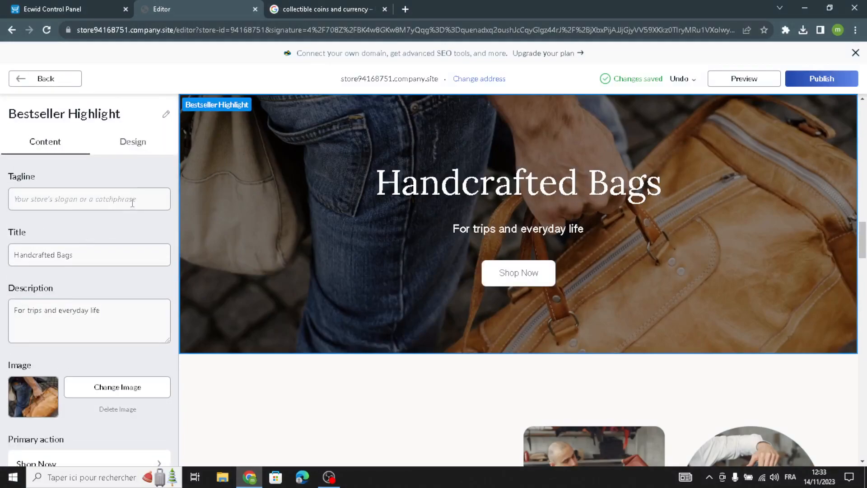
pyautogui.scroll(-3, 59, 401)
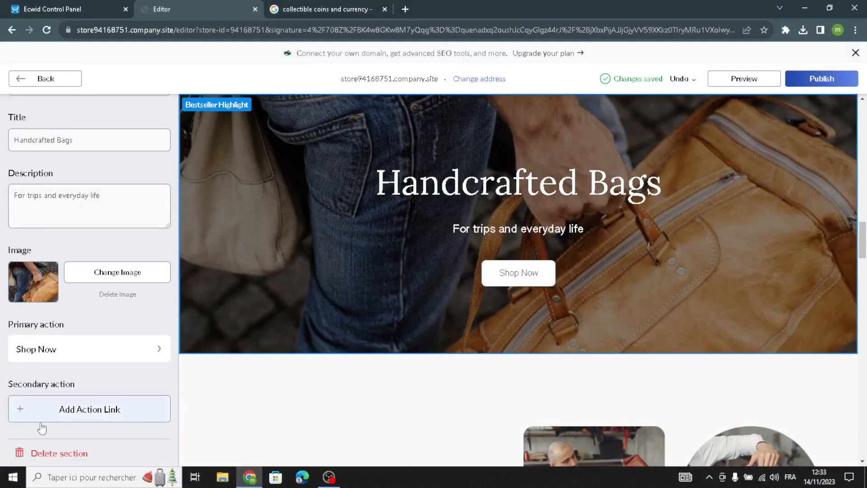
pyautogui.click(59, 455)
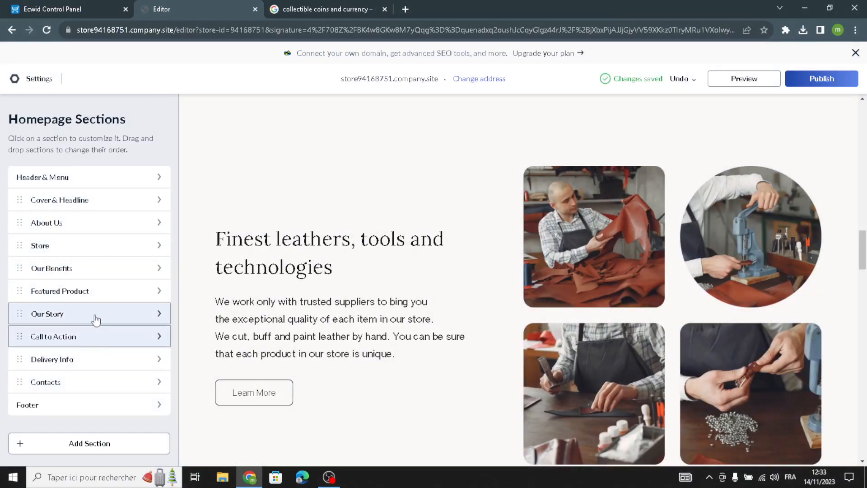
# Delete the Call to Action section from the homepage.
pyautogui.click(38, 336)
pyautogui.scroll(-3, 124, 421)
pyautogui.click(62, 454)
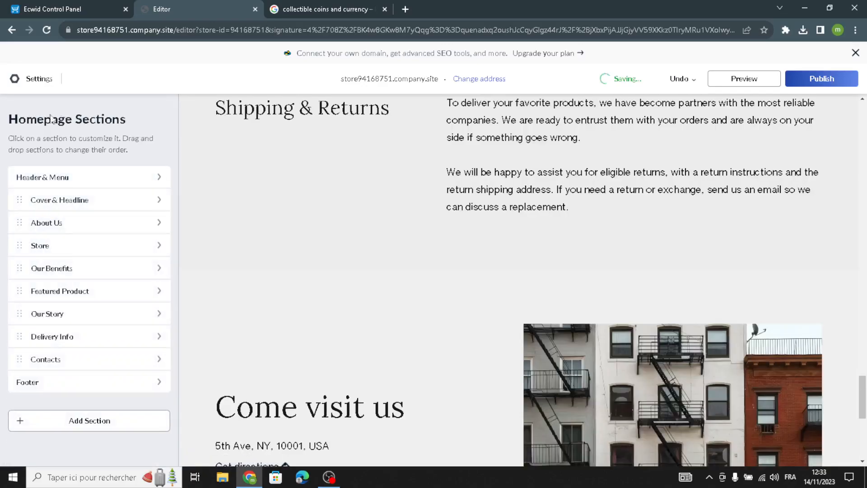
# Open the Our Benefits section and examine its title, description, image and action link content.
pyautogui.click(102, 273)
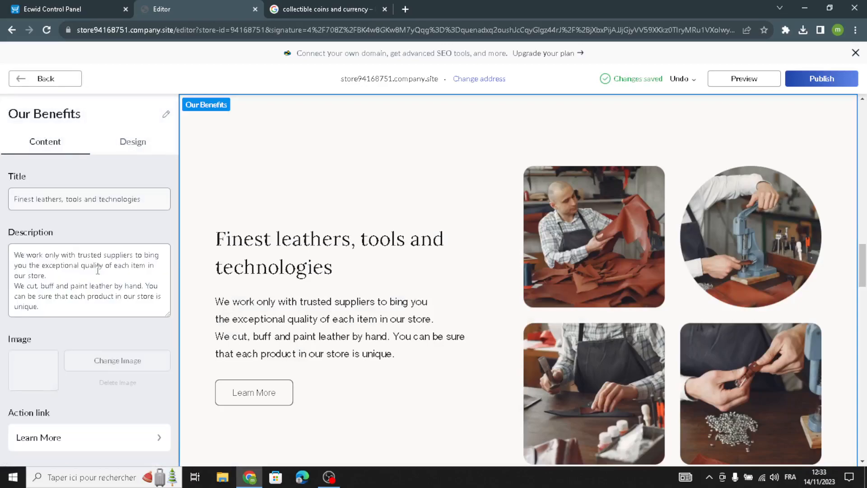
pyautogui.moveTo(40, 306); pyautogui.dragTo(25, 228)
pyautogui.moveTo(156, 201); pyautogui.dragTo(2, 177)
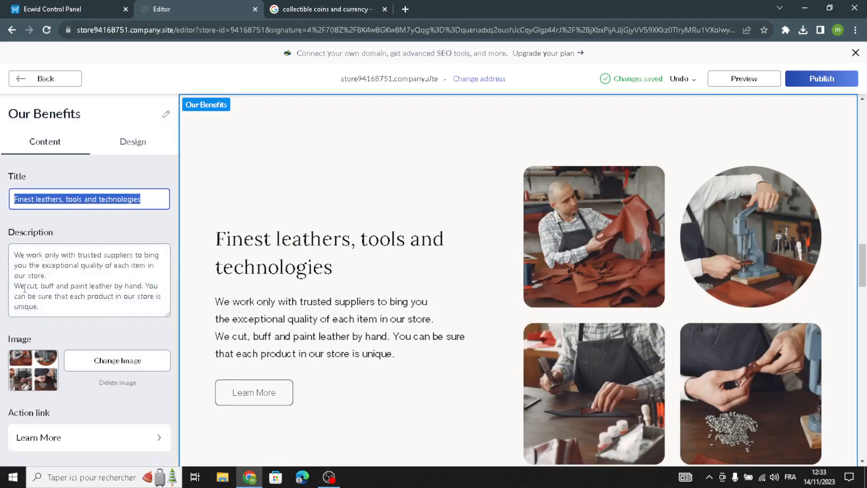
pyautogui.moveTo(57, 313); pyautogui.dragTo(9, 198)
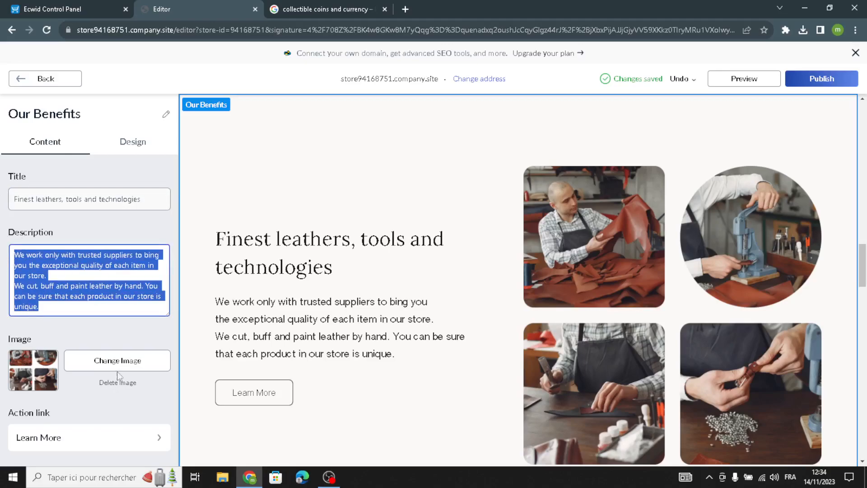
pyautogui.scroll(-1, 115, 366)
pyautogui.scroll(1, 104, 338)
pyautogui.scroll(-1, 63, 372)
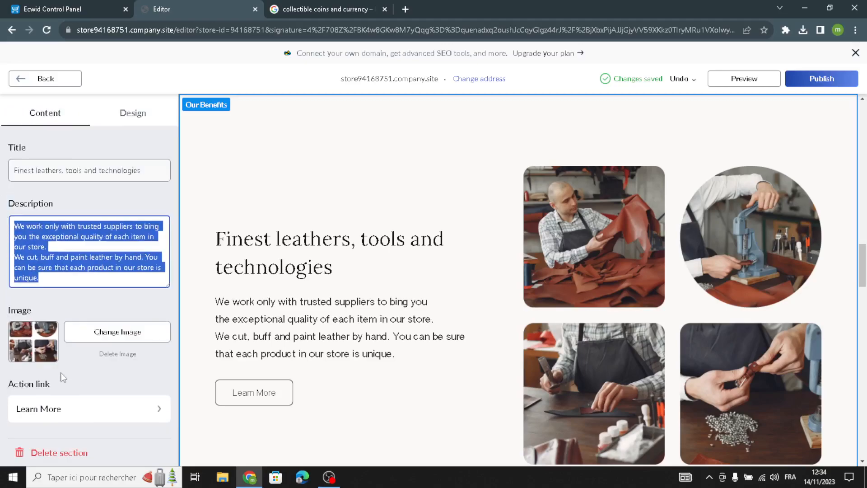
pyautogui.scroll(1, 72, 363)
# Try a centered layout for the Our Benefits section, then apply the one with the image left of the text.
pyautogui.click(123, 146)
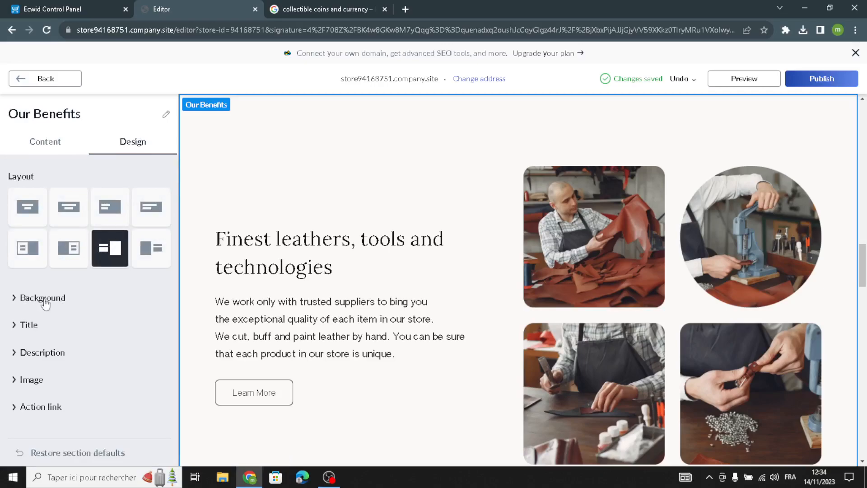
pyautogui.click(60, 218)
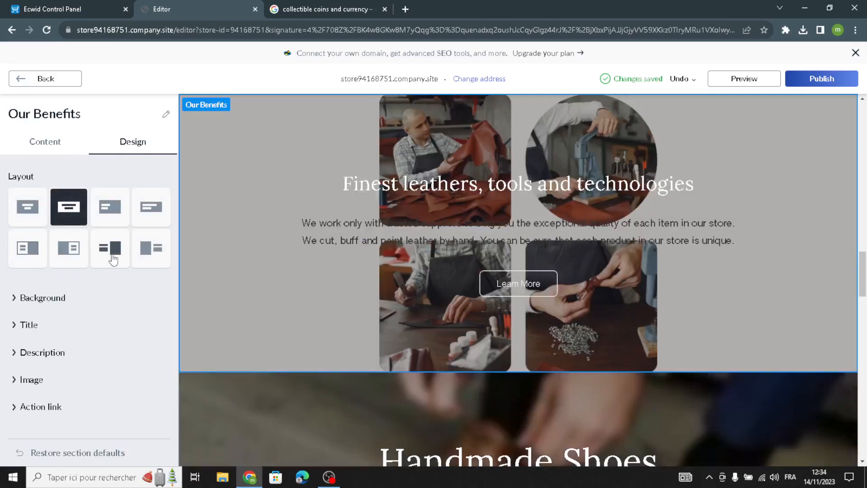
pyautogui.click(143, 247)
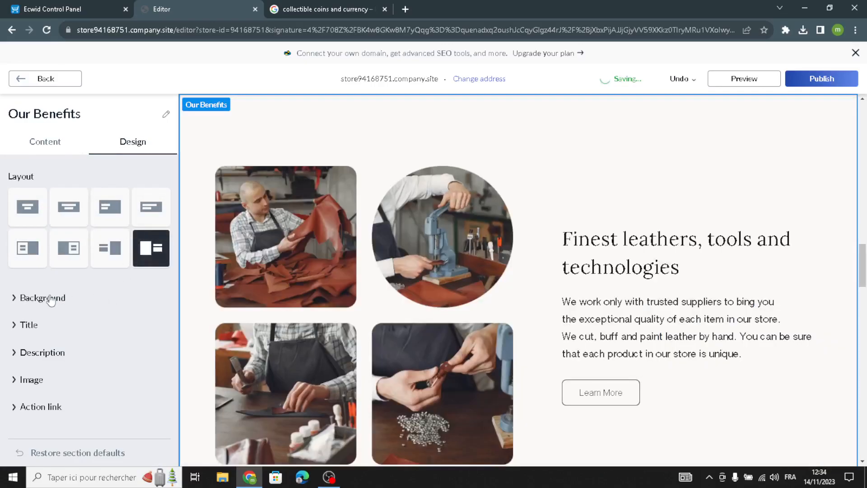
# Set the Our Benefits section's solid background color to the blue-gray #9AAAB8 and look over the remaining design options.
pyautogui.click(45, 298)
pyautogui.click(20, 239)
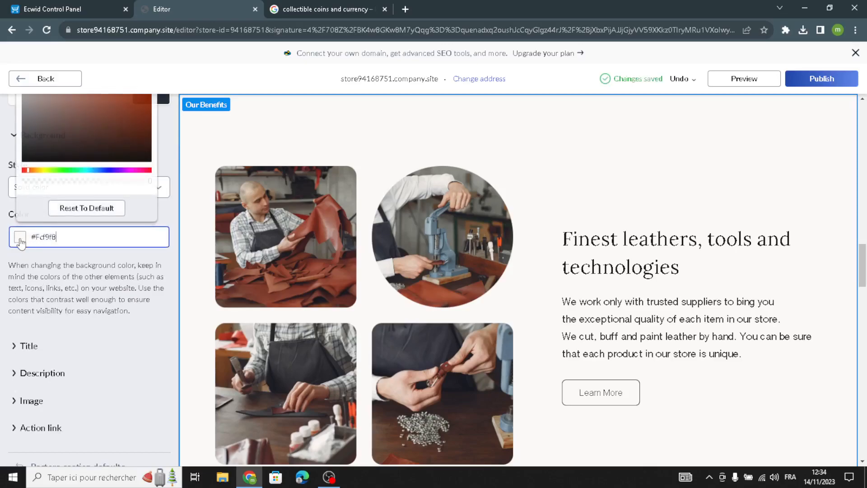
pyautogui.click(72, 148)
pyautogui.click(2, 290)
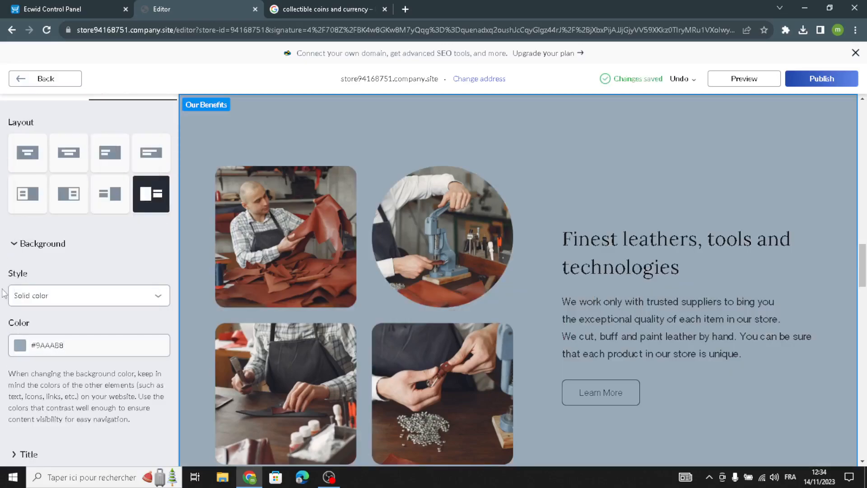
pyautogui.scroll(-3, 4, 292)
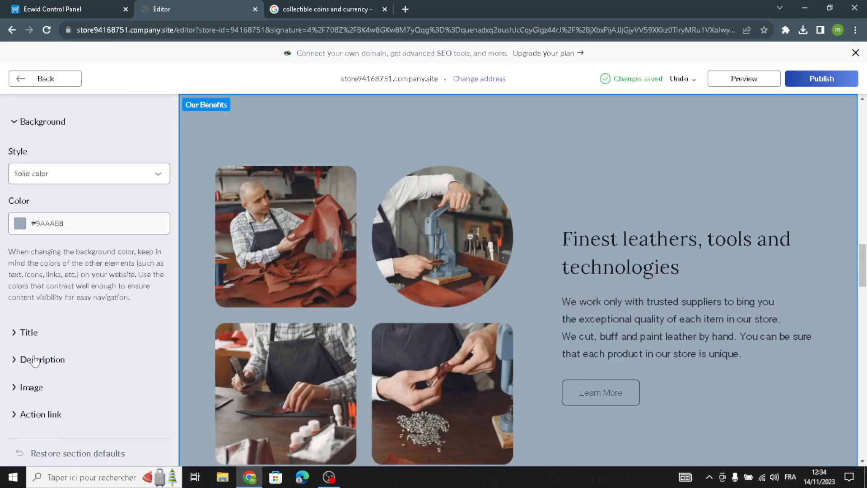
pyautogui.scroll(3, 35, 358)
# Return to the section's content, then browse the Google image results for collectible coins to find a replacement picture.
pyautogui.click(50, 126)
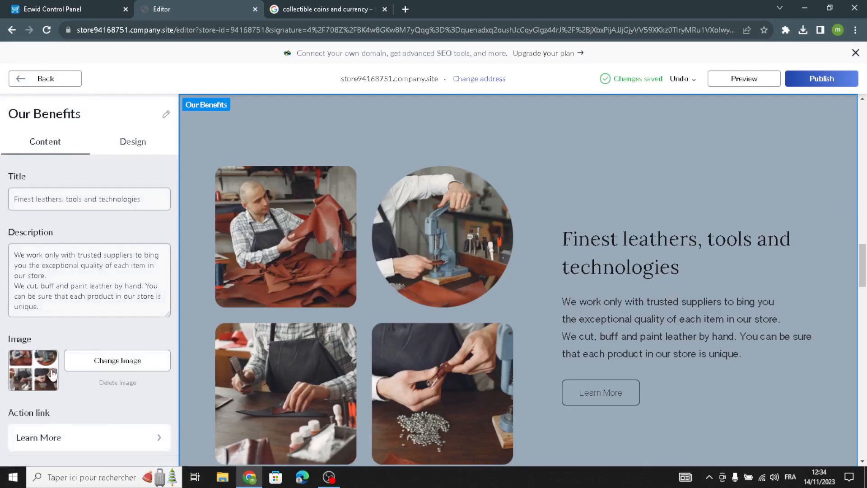
pyautogui.hotkey('ctrl', 'Tab')
pyautogui.scroll(-15, 239, 298)
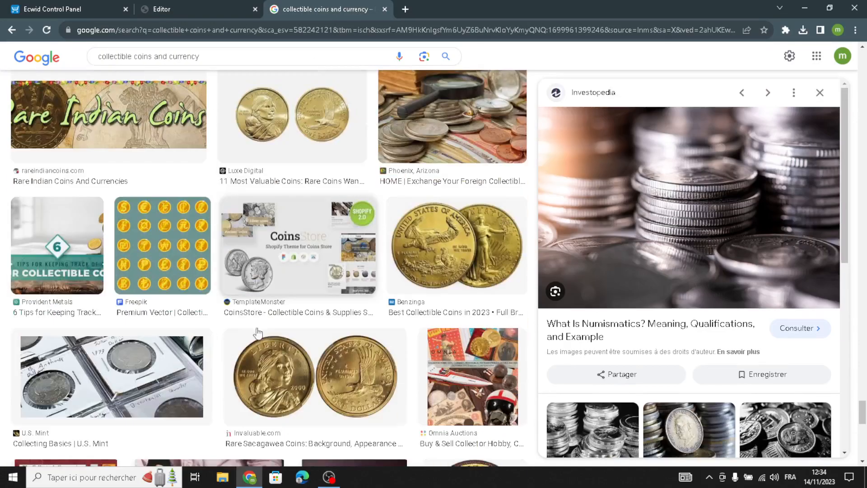
pyautogui.scroll(-8, 325, 298)
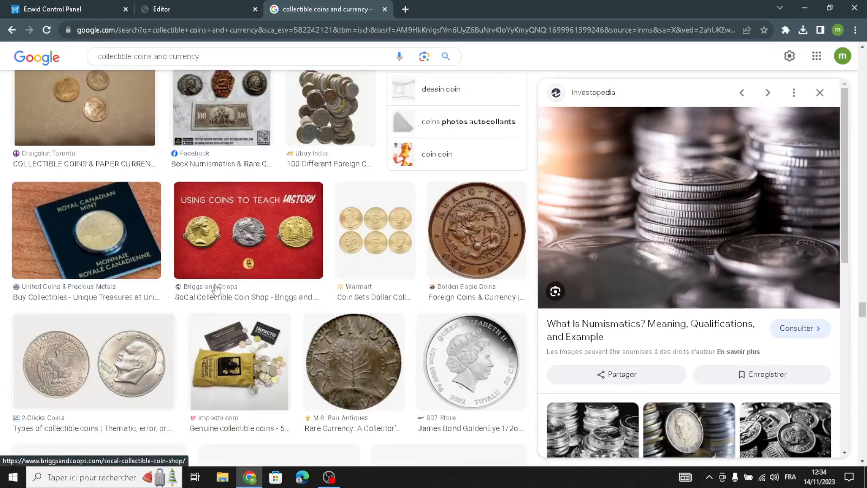
pyautogui.scroll(-4, 307, 395)
pyautogui.scroll(2, 307, 395)
pyautogui.scroll(-4, 147, 337)
pyautogui.scroll(-5, 145, 336)
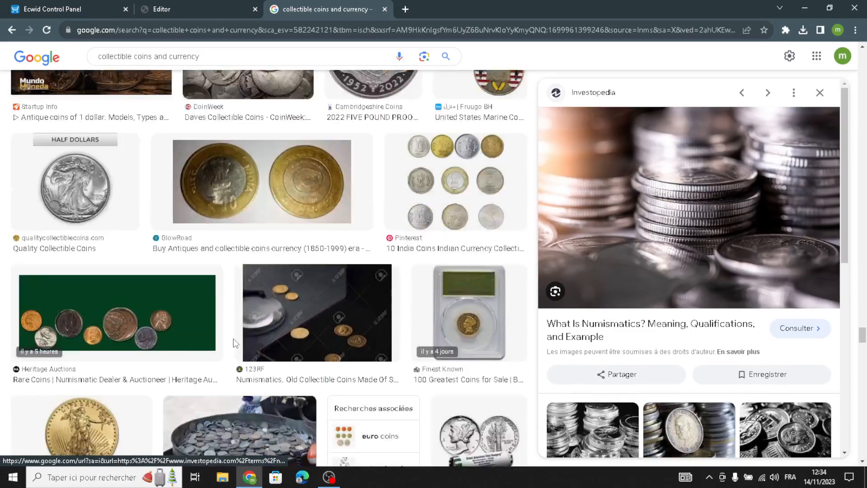
pyautogui.scroll(-7, 236, 387)
pyautogui.scroll(-3, 236, 387)
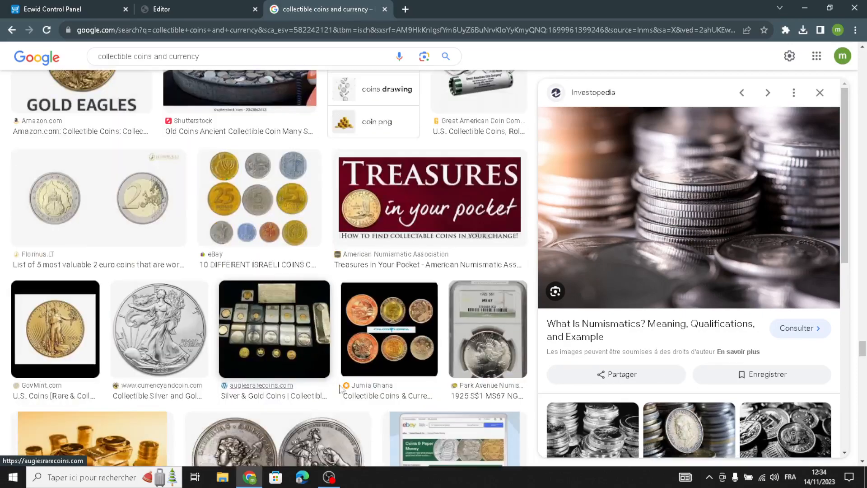
pyautogui.scroll(-5, 431, 347)
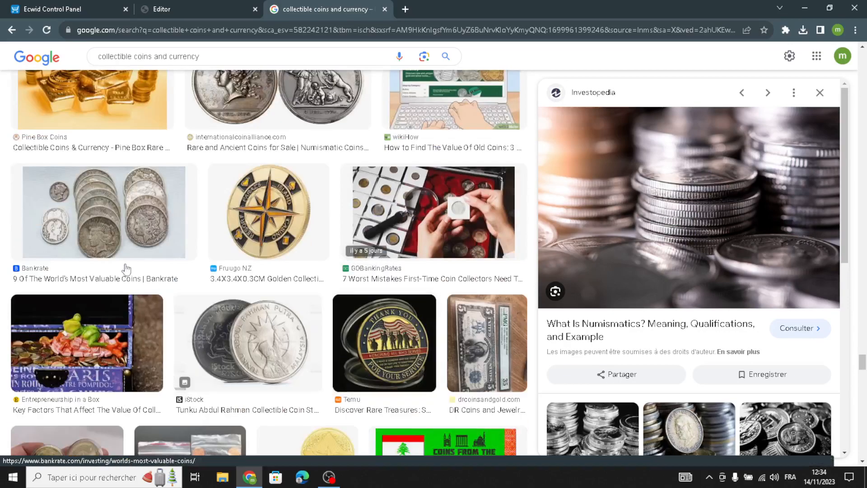
pyautogui.scroll(2, 87, 237)
# Preview the gold bars and silver coins results, then download the Bankrate silver coins picture as 8-of-the-most-valuable-coins-7.jpeg.
pyautogui.click(90, 190)
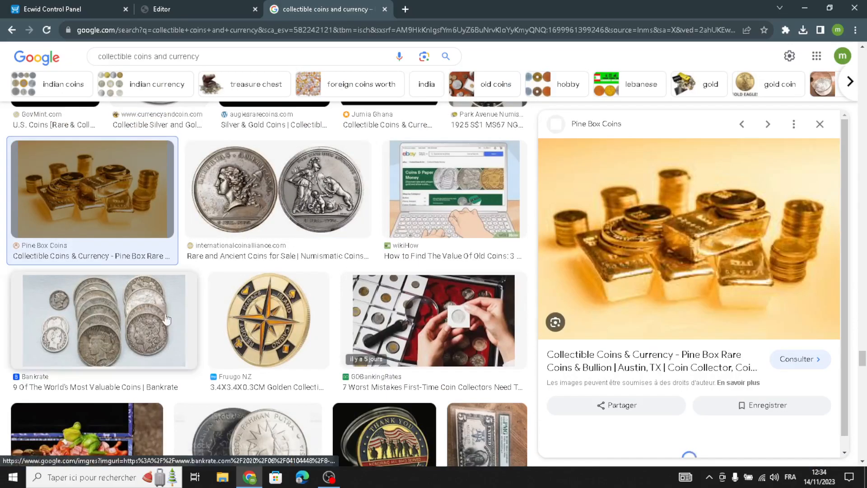
pyautogui.click(104, 320)
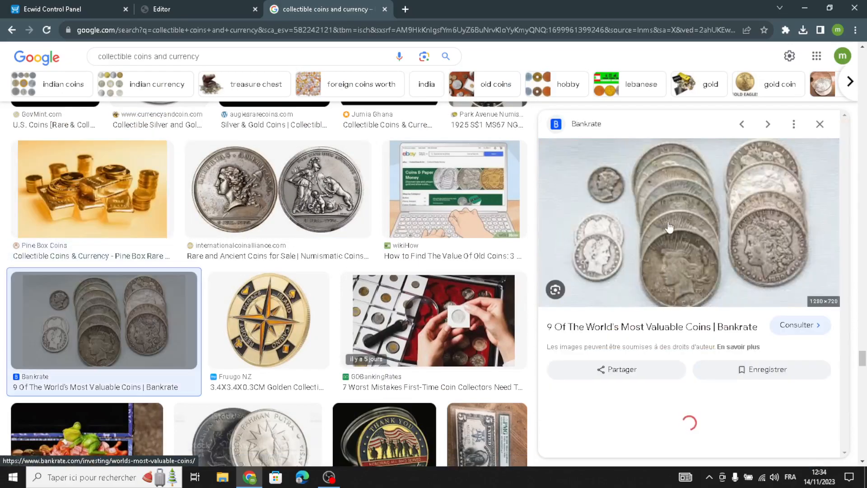
pyautogui.rightClick(711, 196)
pyautogui.click(751, 297)
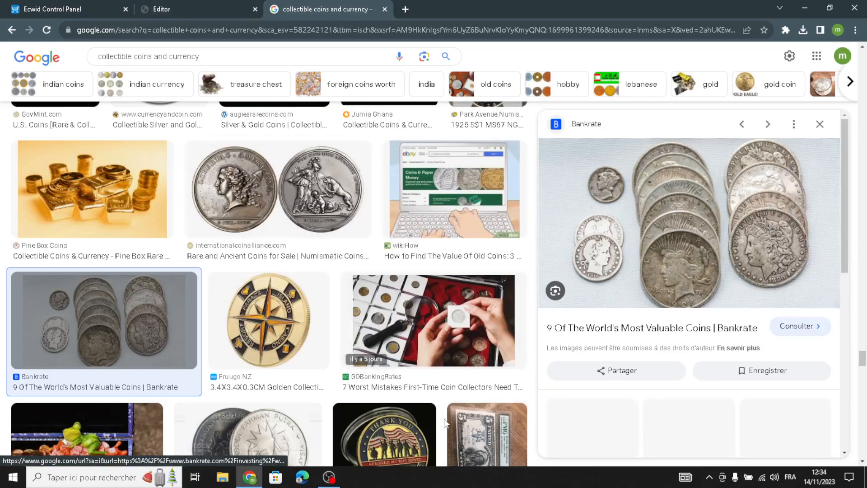
pyautogui.click(418, 446)
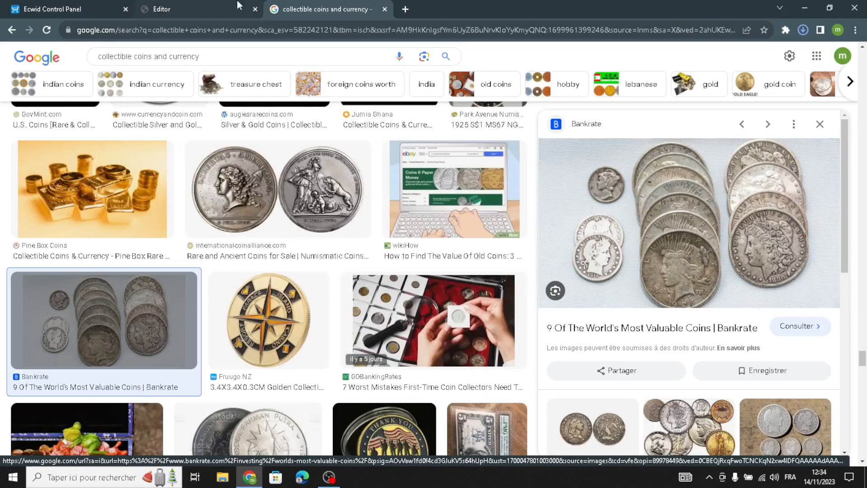
# Back in the site editor, replace the Our Benefits section's image with 8-of-the-most-valuable-coins-7.jpeg from the downloads folder.
pyautogui.click(162, 9)
pyautogui.click(131, 361)
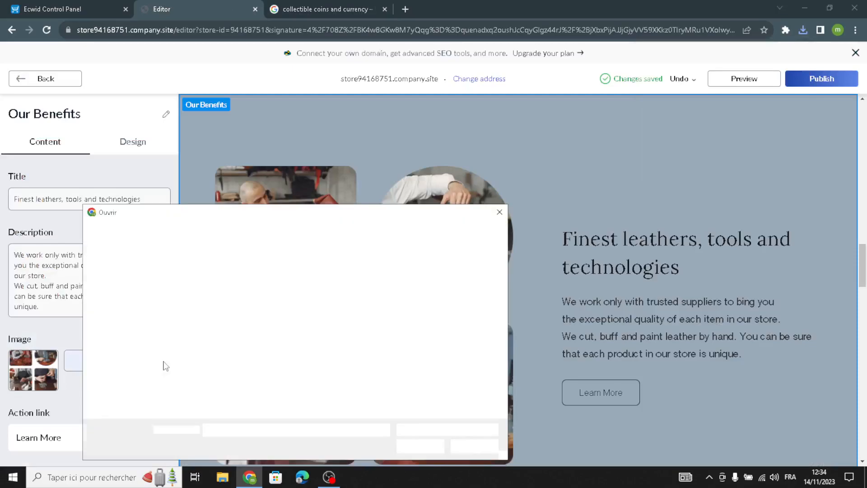
pyautogui.click(241, 298)
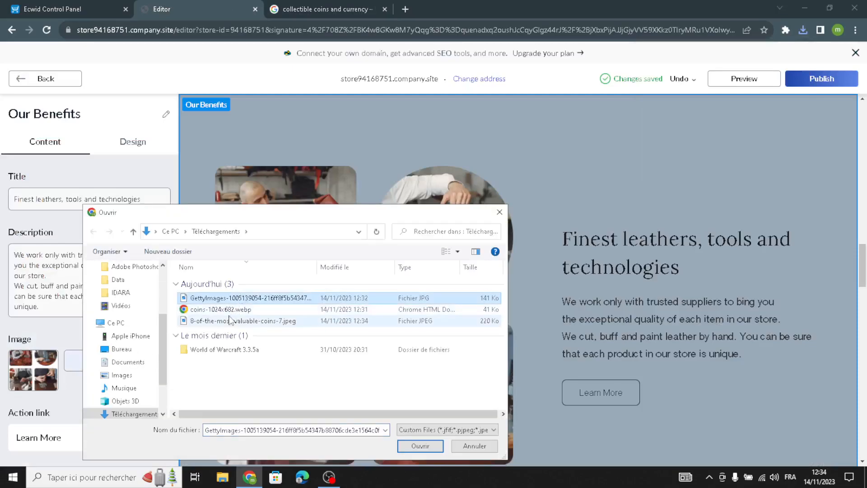
pyautogui.click(230, 322)
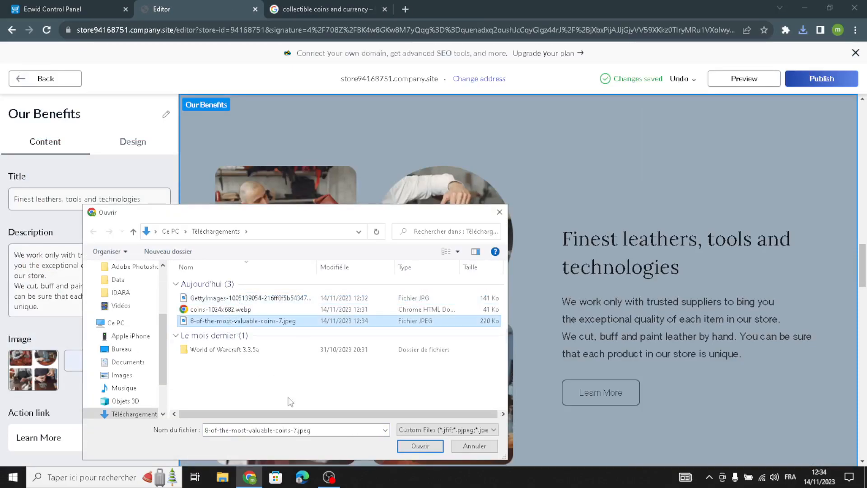
pyautogui.click(407, 446)
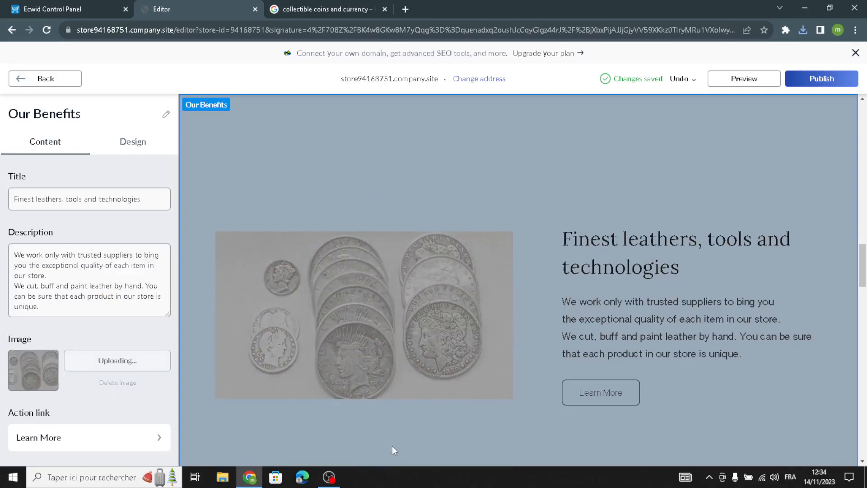
pyautogui.scroll(-1, 70, 381)
pyautogui.scroll(1, 69, 381)
# Open the Featured Product section and clear its shoe description and its "Handmade Shoes" title.
pyautogui.click(41, 86)
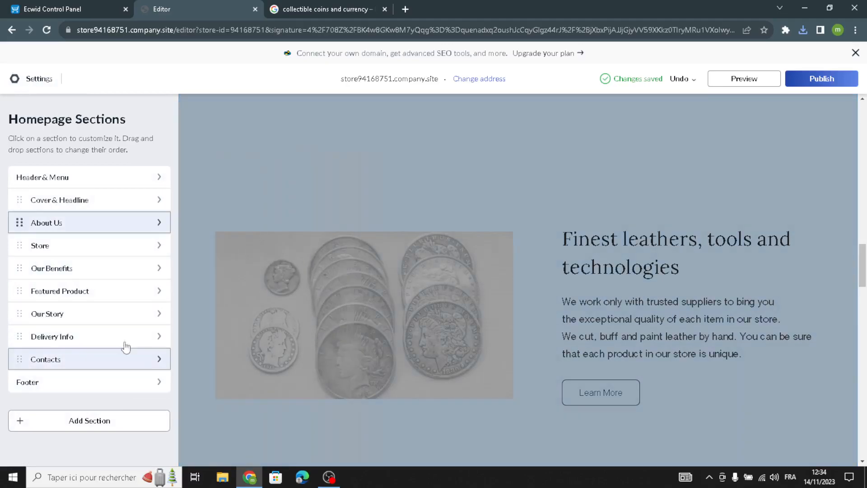
pyautogui.click(132, 295)
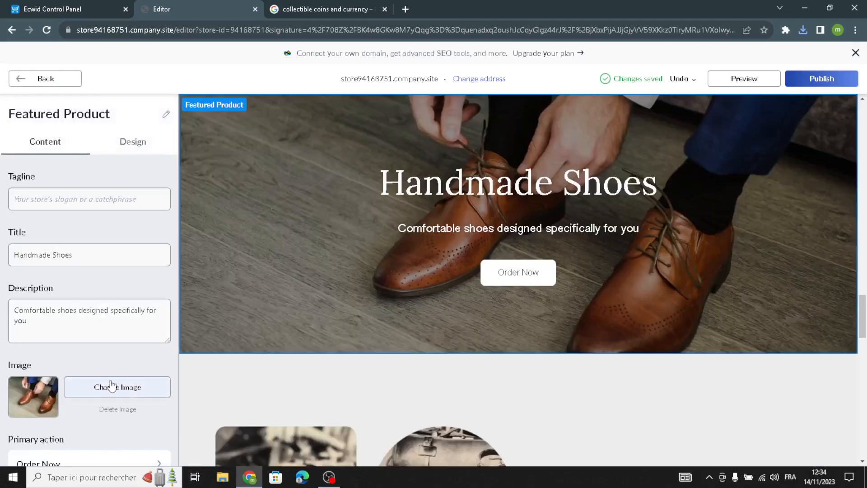
pyautogui.scroll(-2, 109, 384)
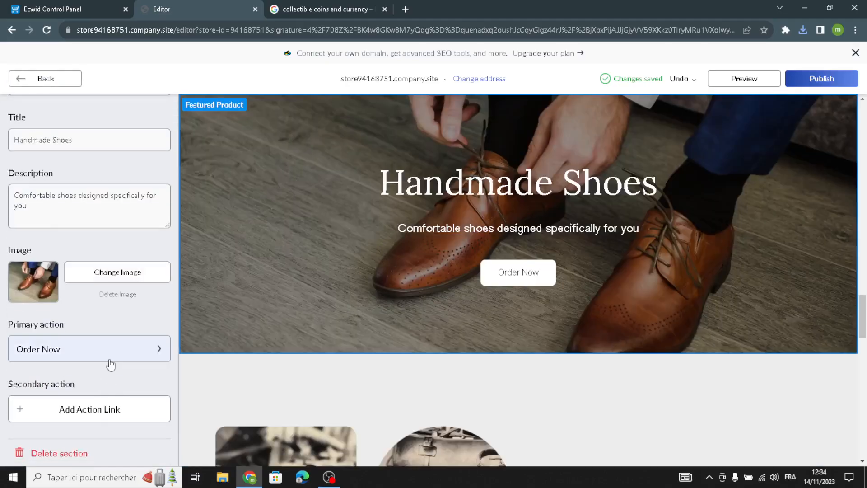
pyautogui.scroll(2, 110, 364)
pyautogui.tripleClick(158, 342)
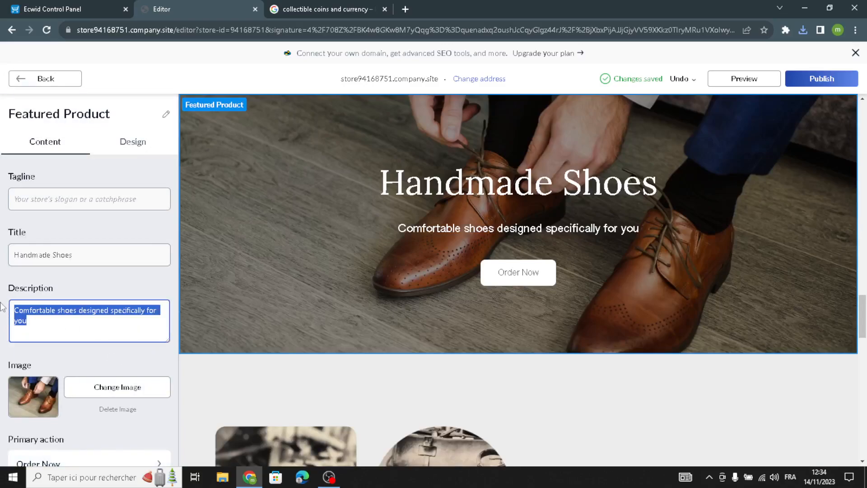
pyautogui.press('BackSpace')
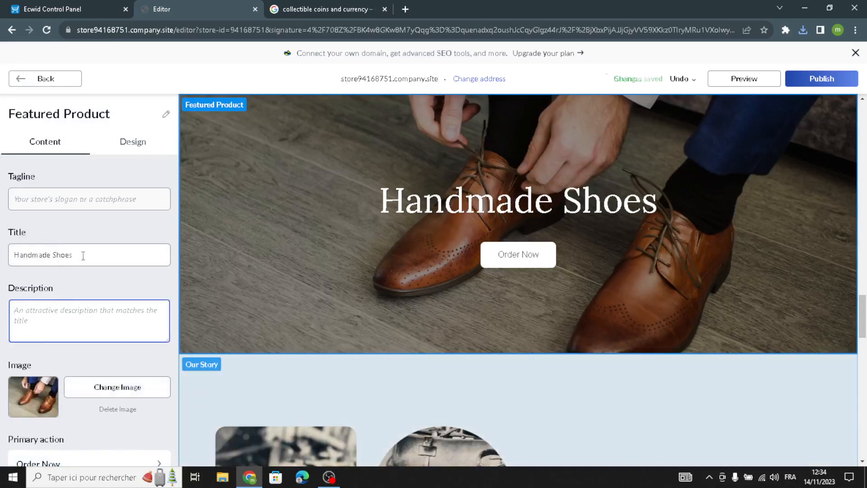
pyautogui.tripleClick(83, 256)
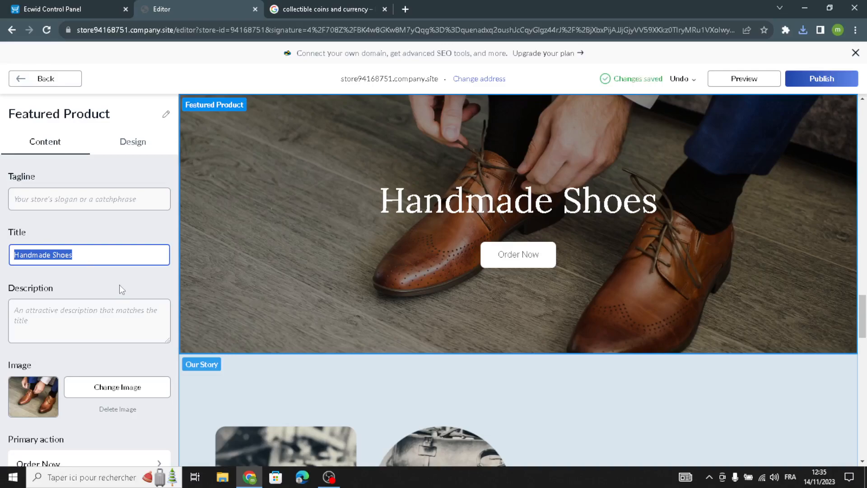
pyautogui.press('BackSpace')
pyautogui.click(67, 315)
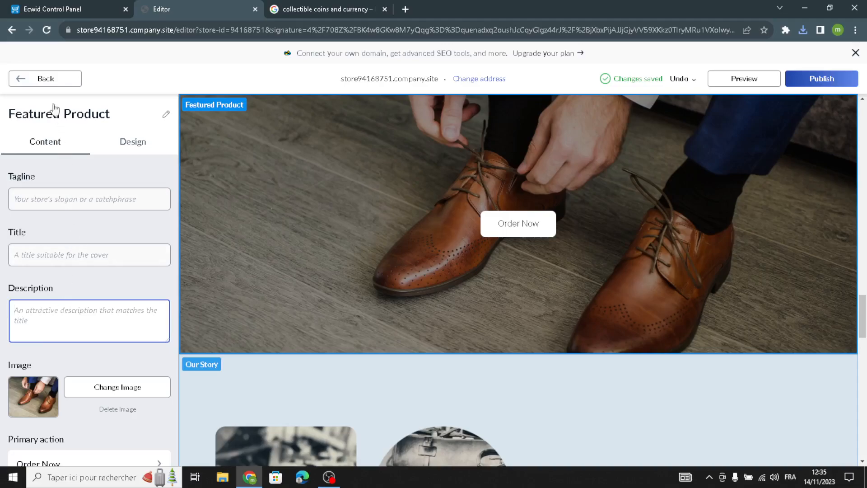
# Return to the homepage sections and open the About Us section's description for editing.
pyautogui.click(47, 79)
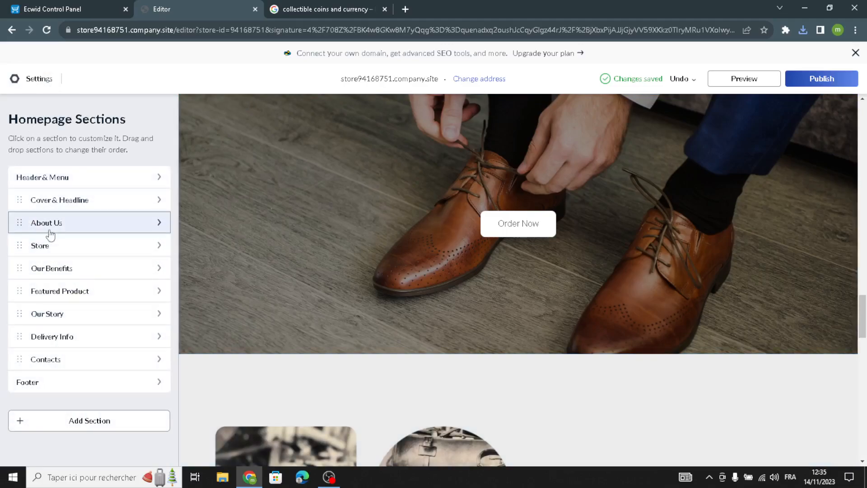
pyautogui.click(47, 230)
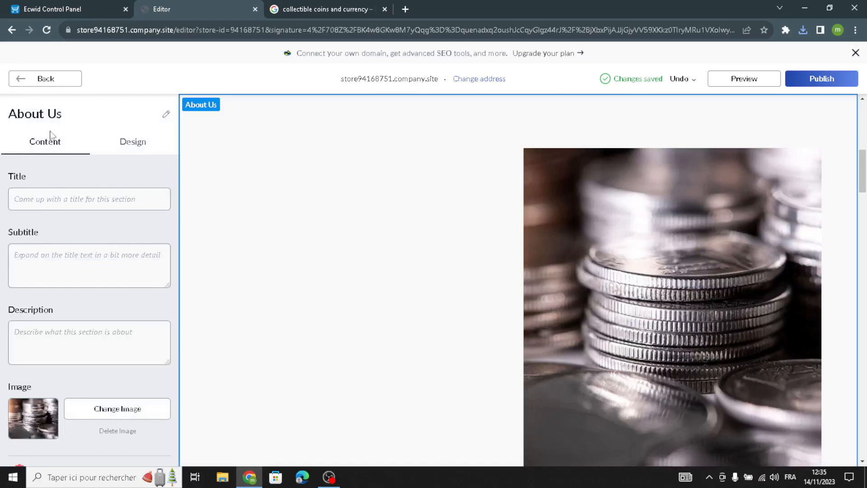
pyautogui.click(103, 348)
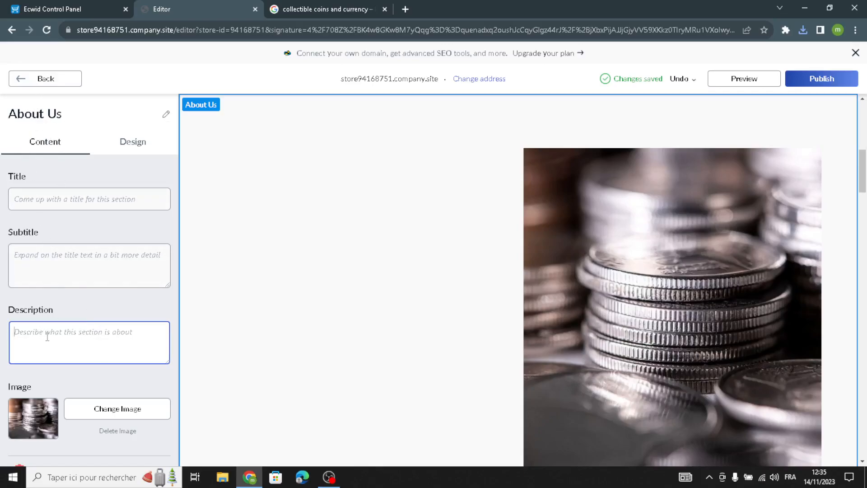
# Leave the About Us section and open Our Story to review its description, title and image fields.
pyautogui.click(71, 84)
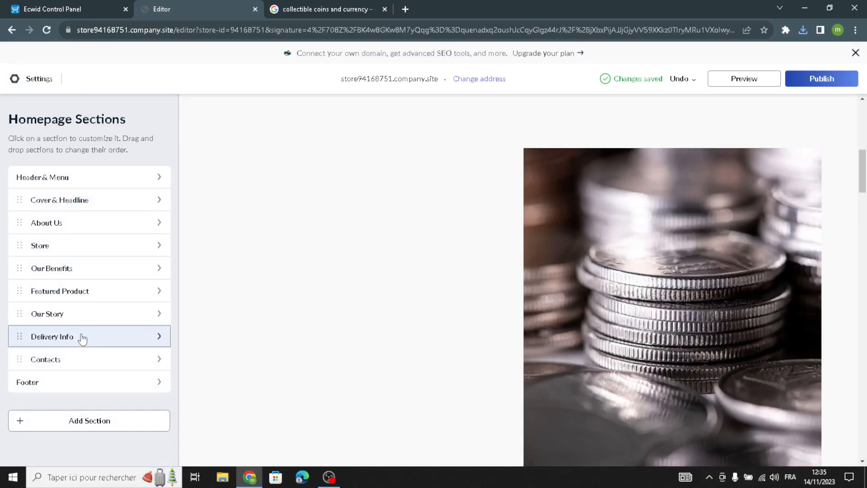
pyautogui.click(95, 315)
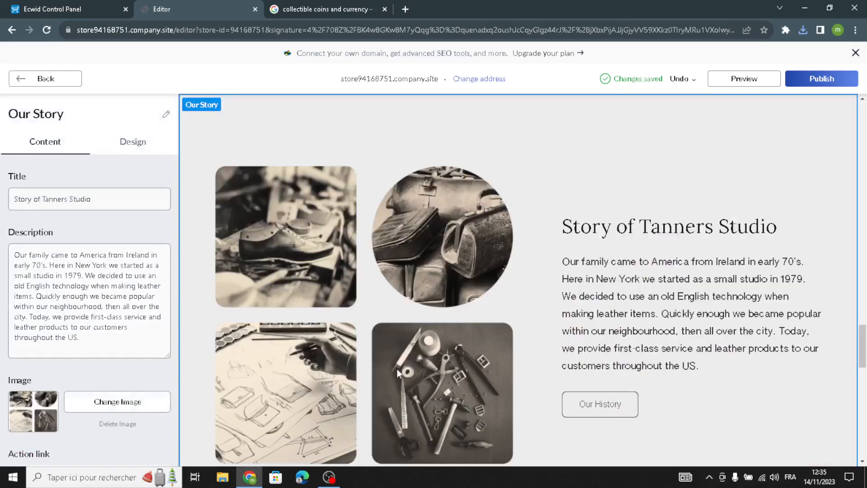
pyautogui.scroll(-1, 405, 375)
pyautogui.tripleClick(84, 350)
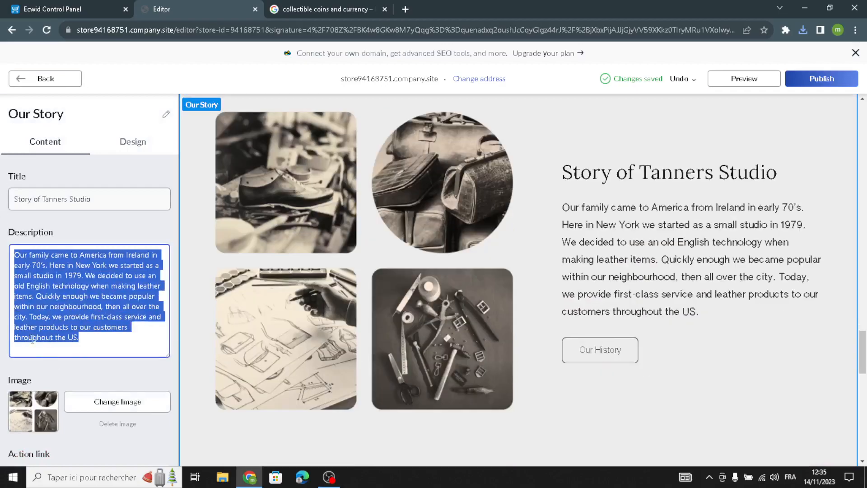
pyautogui.click(75, 338)
pyautogui.moveTo(80, 340); pyautogui.dragTo(1, 218)
pyautogui.click(83, 337)
pyautogui.moveTo(81, 338); pyautogui.dragTo(6, 226)
pyautogui.click(79, 337)
pyautogui.moveTo(79, 338); pyautogui.dragTo(5, 222)
pyautogui.scroll(-2, 115, 370)
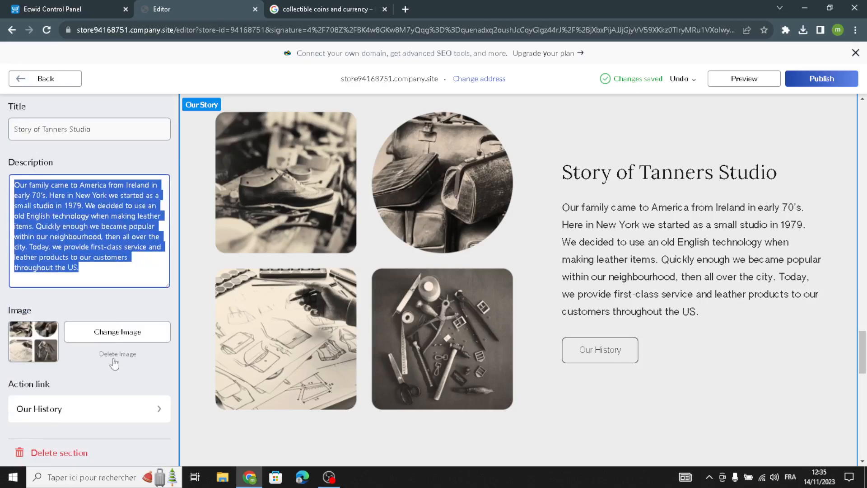
pyautogui.scroll(2, 131, 361)
pyautogui.scroll(-2, 149, 348)
pyautogui.scroll(2, 85, 356)
pyautogui.moveTo(115, 193); pyautogui.dragTo(3, 175)
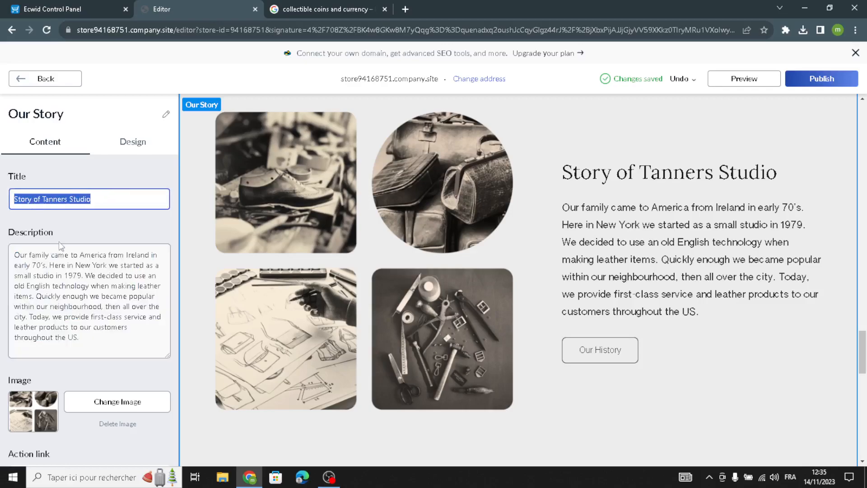
# Change the Our Story section's layout so the text comes first and the image collage sits to its right.
pyautogui.click(125, 146)
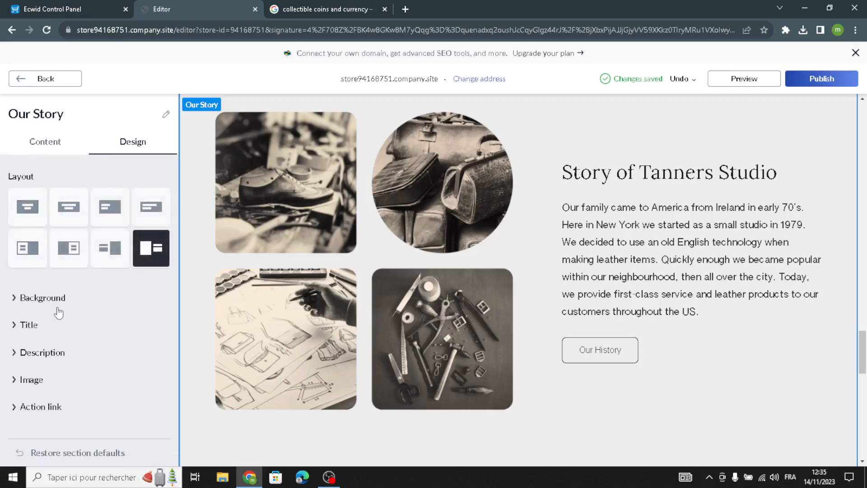
pyautogui.click(56, 252)
pyautogui.click(109, 252)
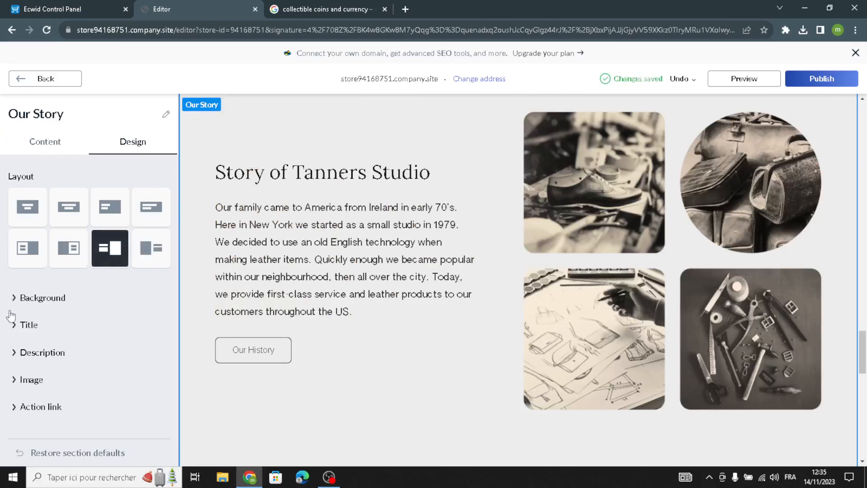
# Set the Our Story section's background to the preset grey-blue colour and return to the homepage sections.
pyautogui.click(24, 303)
pyautogui.click(20, 405)
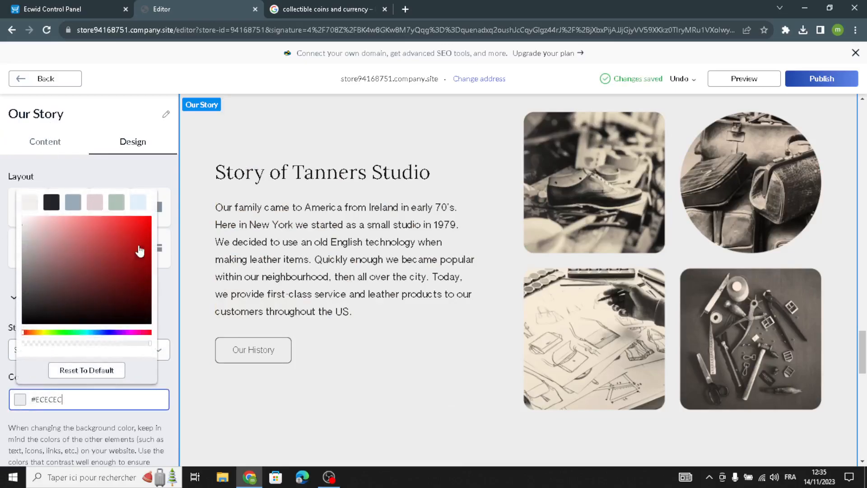
pyautogui.click(71, 207)
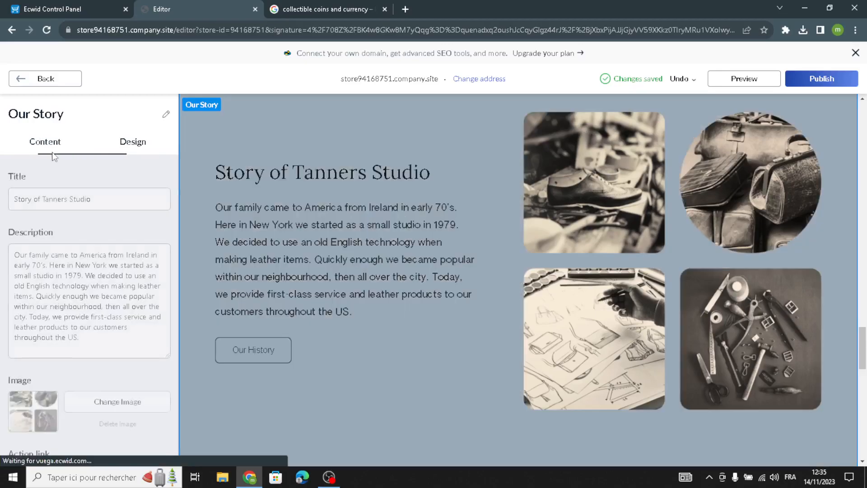
pyautogui.click(20, 80)
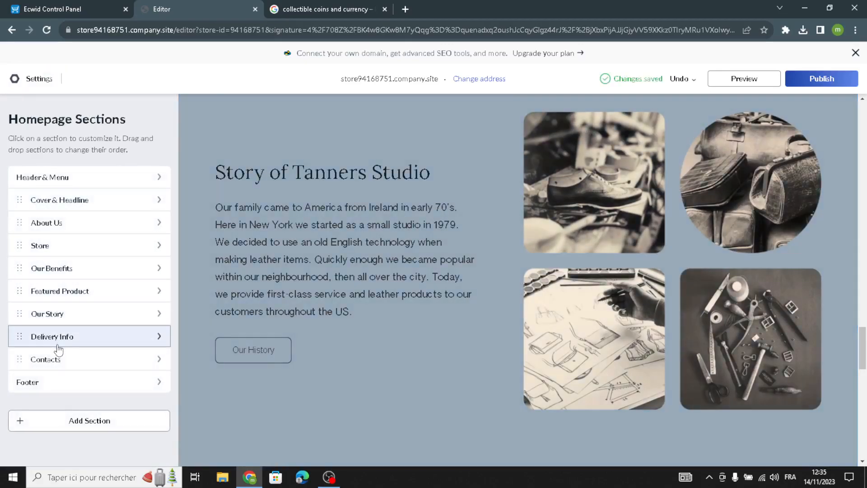
# Open the Delivery Info section, review its description, subtitle and title fields, and return to the homepage sections.
pyautogui.click(58, 344)
pyautogui.scroll(-1, 75, 371)
pyautogui.click(102, 416)
pyautogui.hotkey('ctrl', 'a')
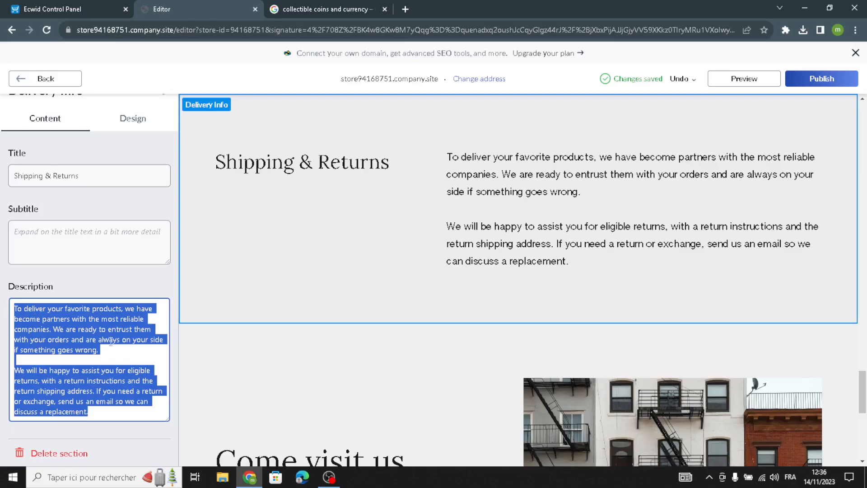
pyautogui.click(61, 229)
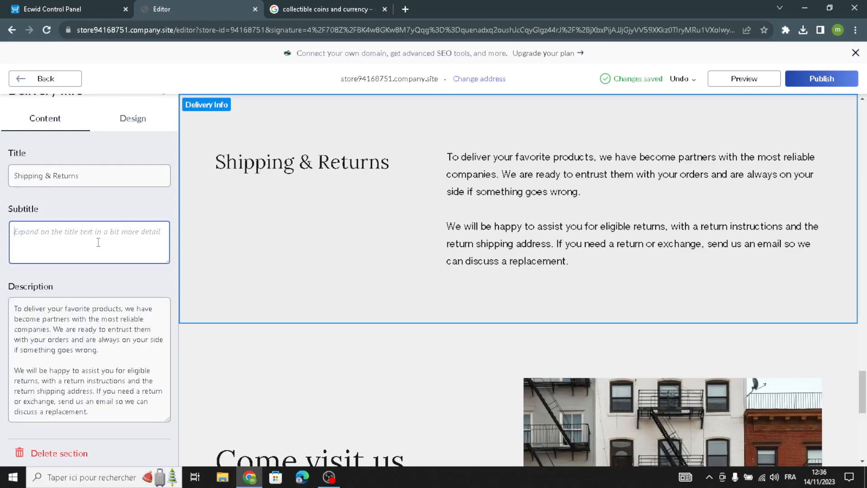
pyautogui.click(100, 178)
pyautogui.scroll(1, 113, 215)
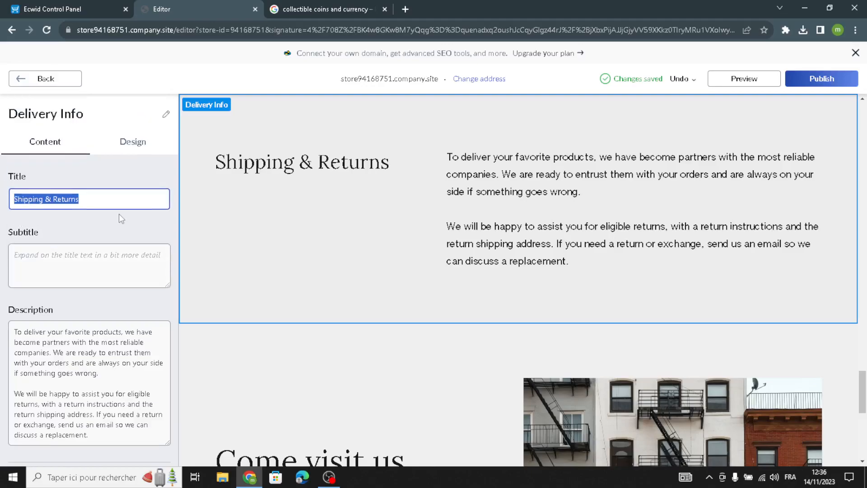
pyautogui.click(51, 84)
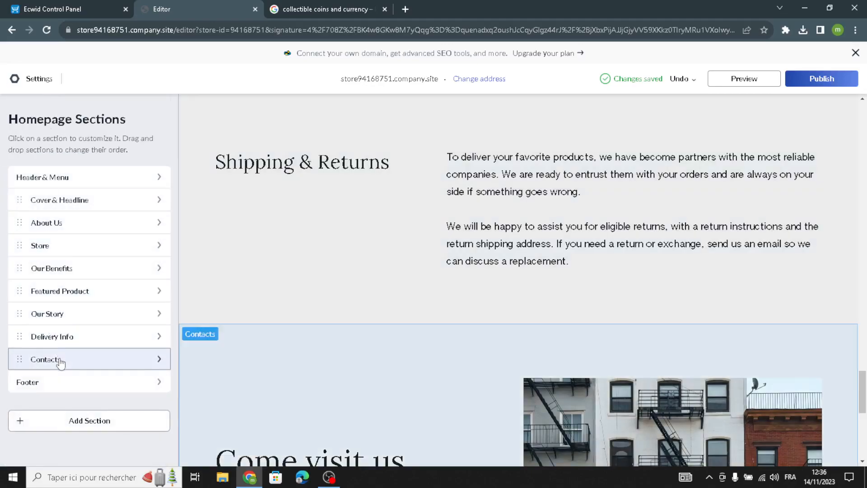
# Open the Contacts section and review its description, address with Google Maps settings, hours, contact information and social profile options.
pyautogui.click(58, 360)
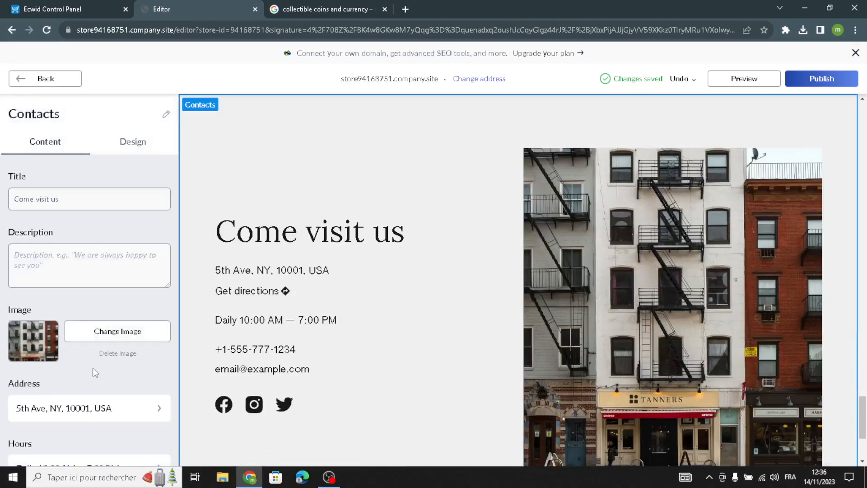
pyautogui.click(30, 267)
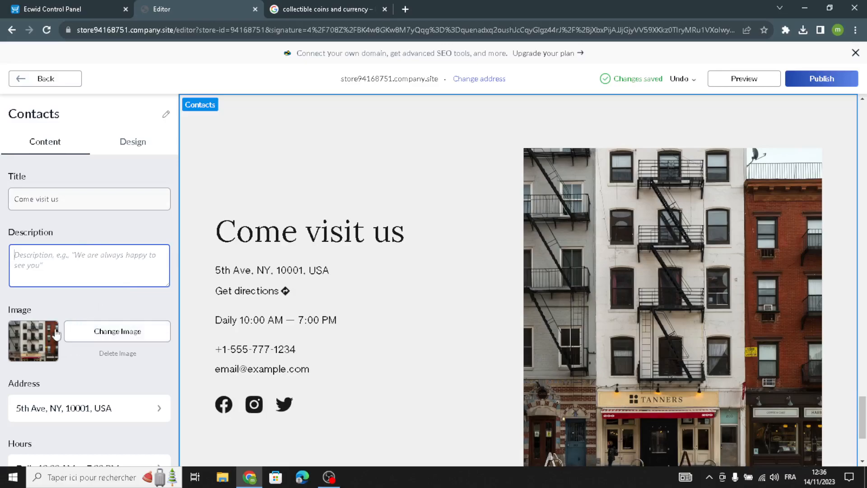
pyautogui.scroll(-5, 58, 271)
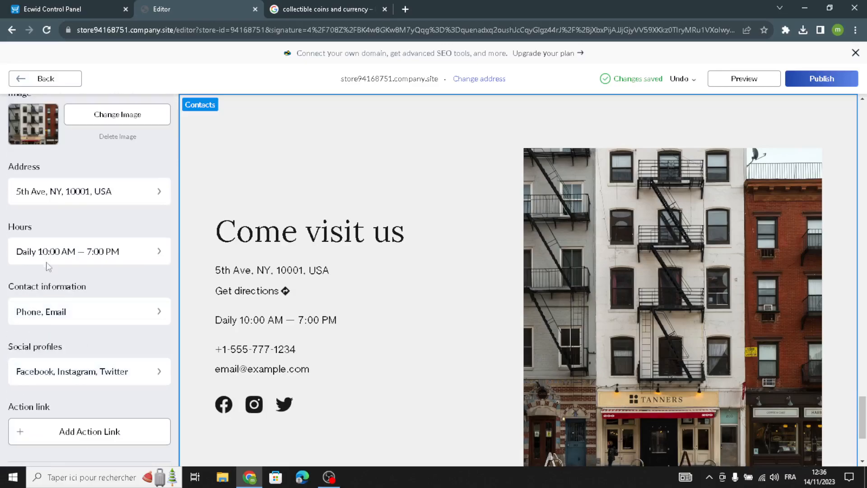
pyautogui.click(75, 201)
pyautogui.click(64, 290)
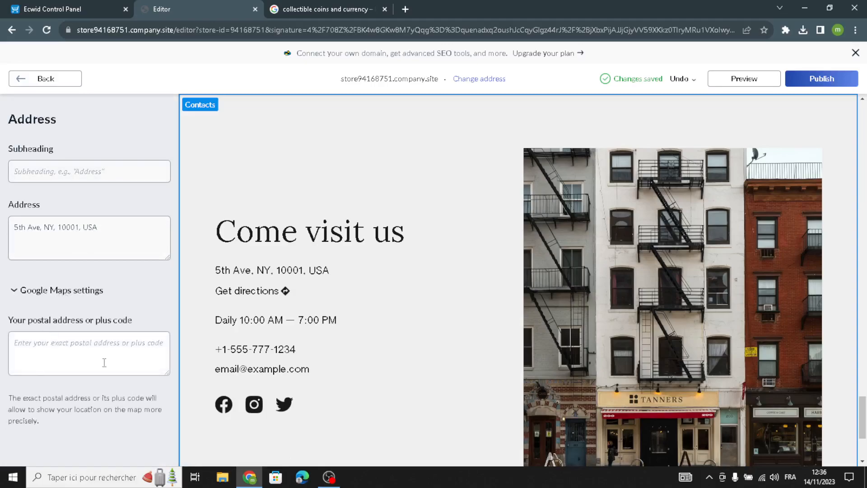
pyautogui.click(34, 78)
pyautogui.scroll(-3, 21, 354)
pyautogui.click(46, 316)
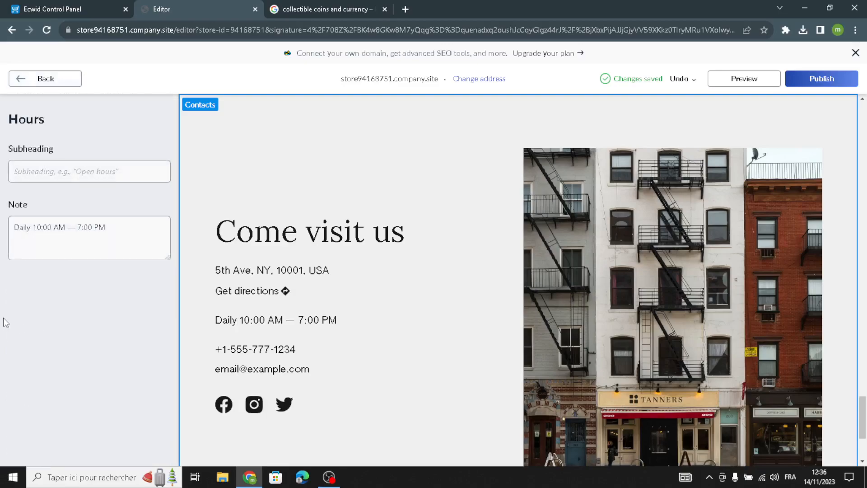
pyautogui.click(36, 78)
pyautogui.scroll(-3, 24, 371)
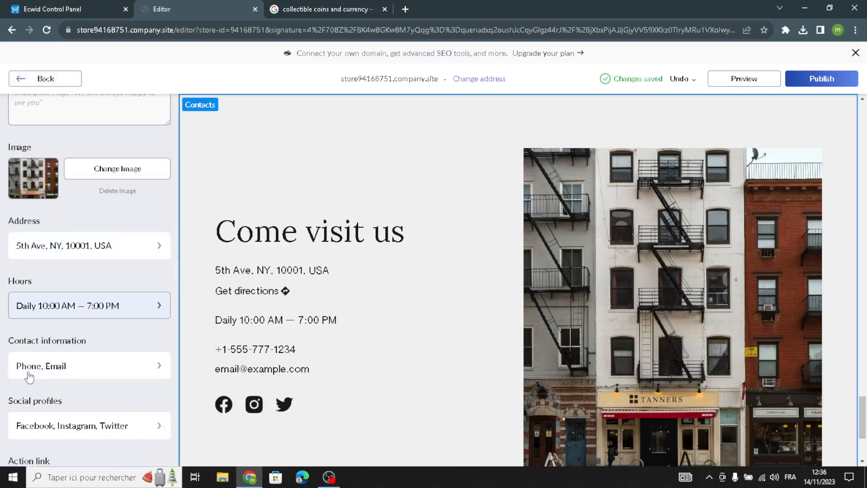
pyautogui.scroll(-1, 61, 352)
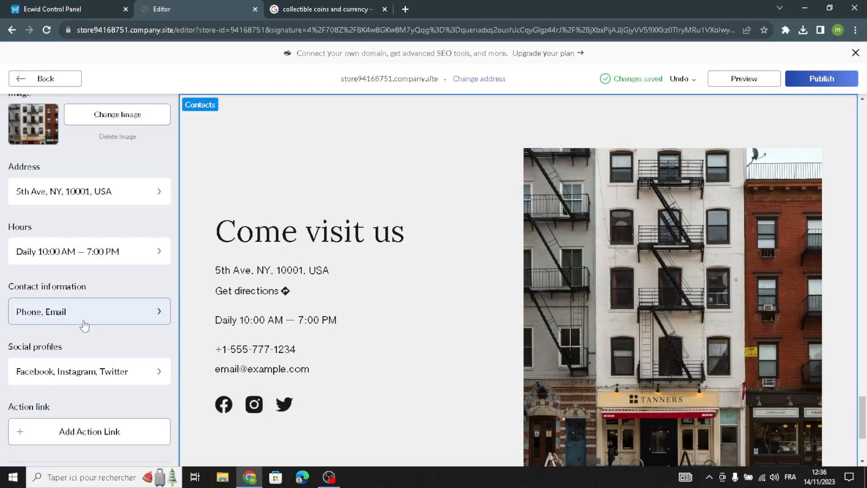
pyautogui.scroll(-1, 18, 377)
pyautogui.scroll(5, 8, 375)
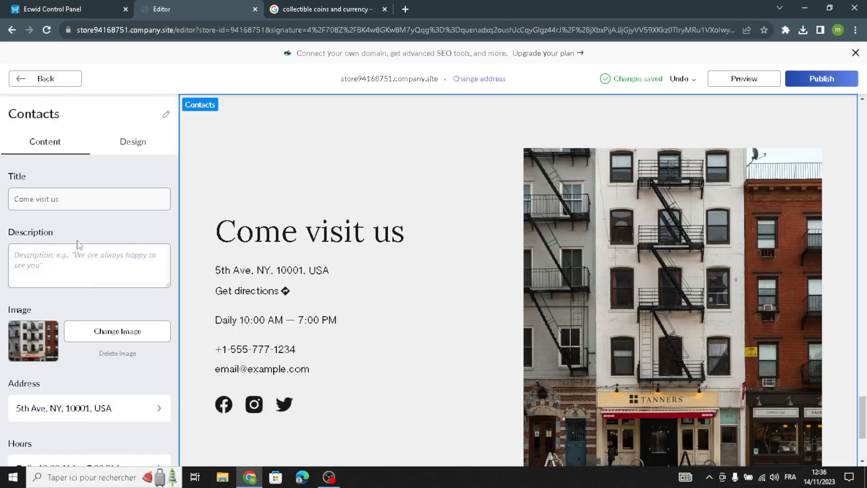
# Switch the Contacts section to the layout with a contact card on the left over a full-width map, and return to the homepage sections.
pyautogui.click(132, 141)
pyautogui.scroll(-3, 59, 290)
pyautogui.scroll(2, 59, 290)
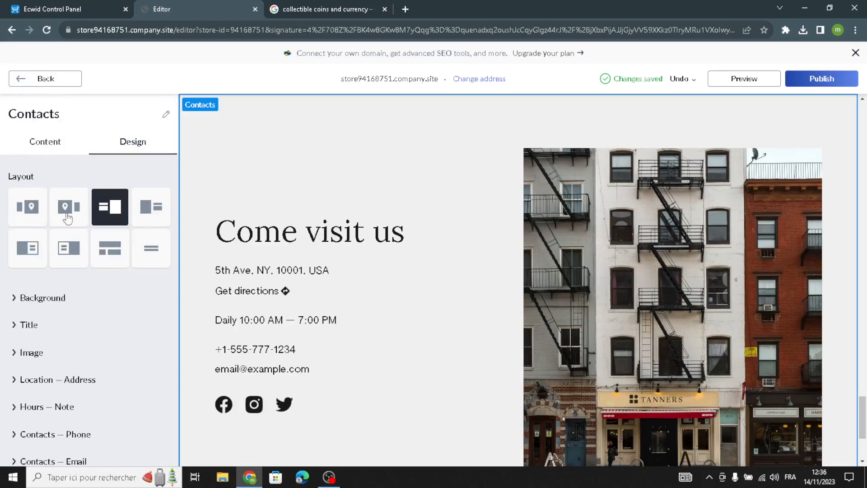
pyautogui.click(63, 259)
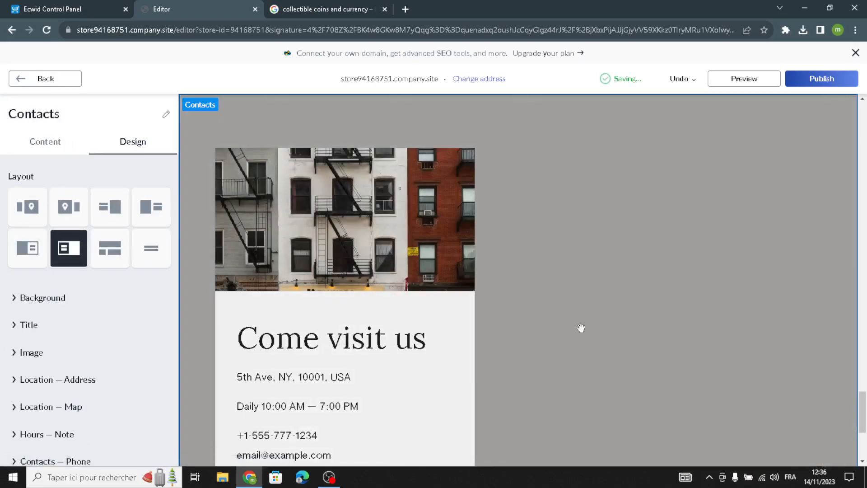
pyautogui.moveTo(602, 308)
pyautogui.mouseDown()
pyautogui.moveTo(655, 323)
pyautogui.moveTo(649, 273)
pyautogui.mouseUp()
pyautogui.moveTo(571, 296)
pyautogui.mouseDown()
pyautogui.moveTo(591, 303)
pyautogui.moveTo(569, 332)
pyautogui.moveTo(541, 310)
pyautogui.moveTo(580, 282)
pyautogui.moveTo(546, 207)
pyautogui.moveTo(570, 253)
pyautogui.moveTo(625, 294)
pyautogui.moveTo(672, 290)
pyautogui.mouseUp()
pyautogui.moveTo(615, 289)
pyautogui.mouseDown()
pyautogui.moveTo(548, 252)
pyautogui.moveTo(602, 287)
pyautogui.mouseUp()
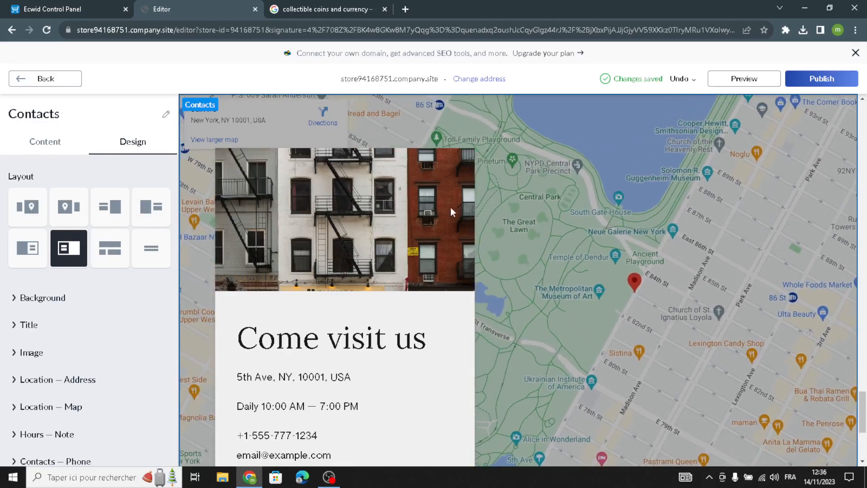
pyautogui.scroll(-2, 106, 344)
pyautogui.scroll(2, 95, 339)
pyautogui.click(27, 81)
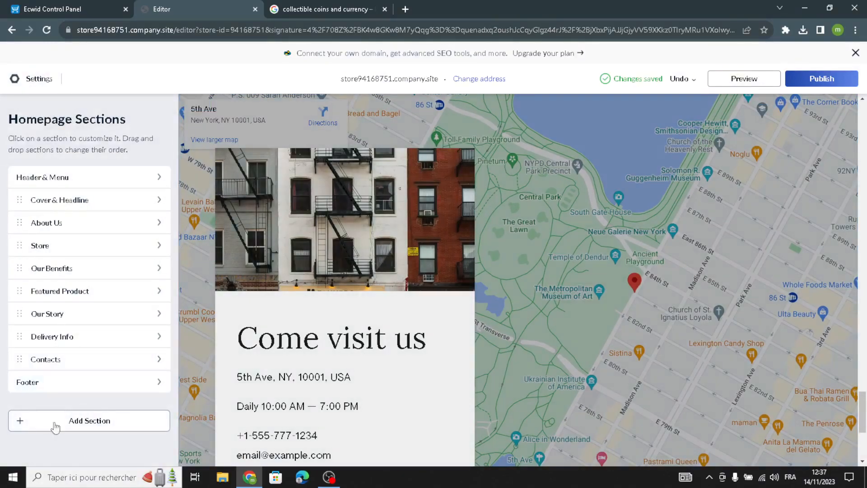
# Open the Footer section, review its copyright text, and return to the homepage sections.
pyautogui.click(56, 383)
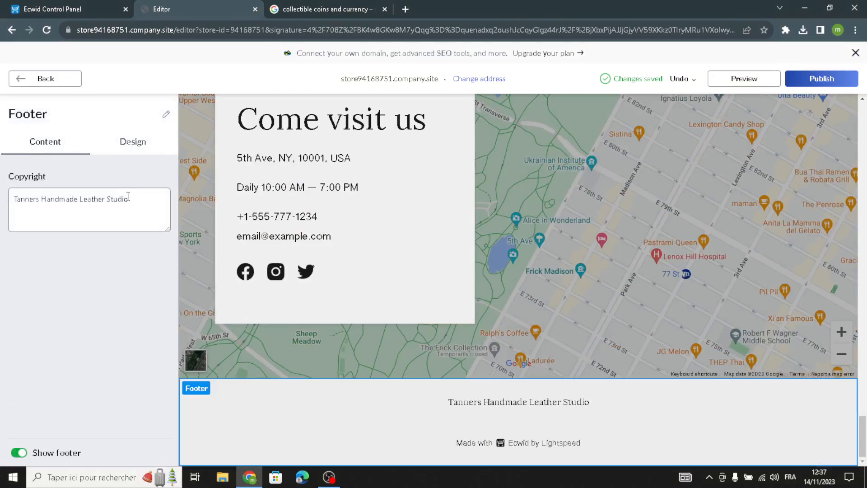
pyautogui.moveTo(128, 198); pyautogui.dragTo(3, 189)
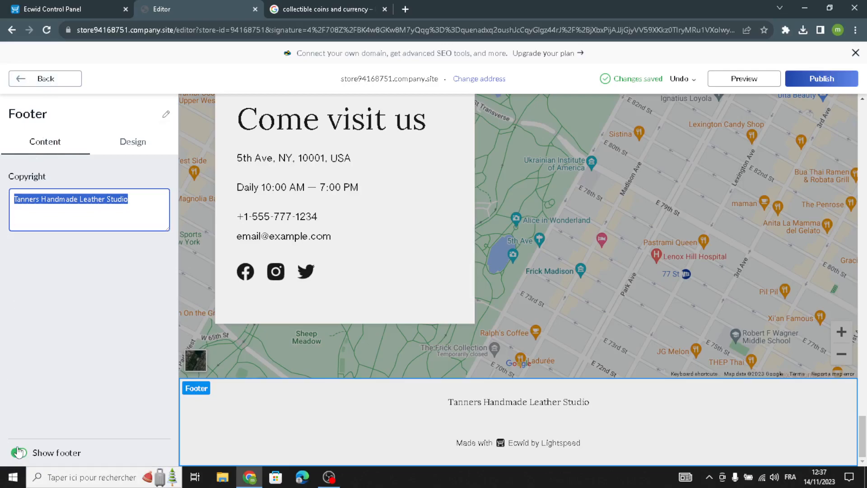
pyautogui.click(45, 79)
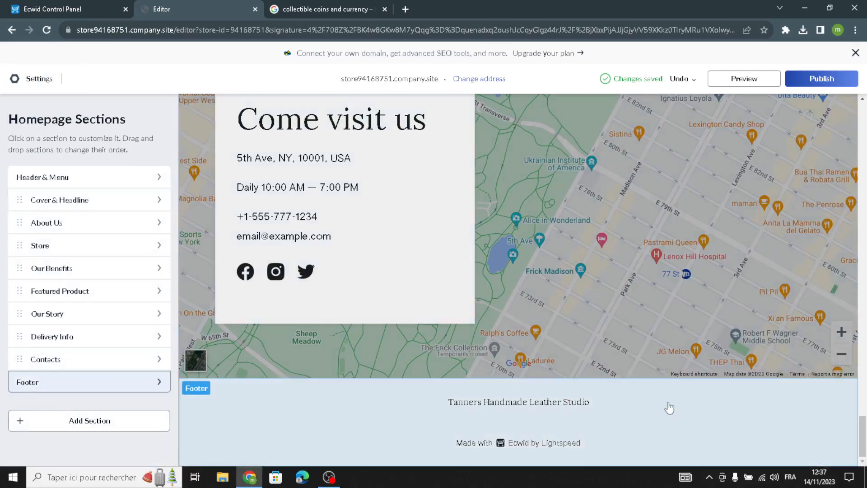
# Browse the new section templates for promo sliders, special offers, customer reviews, company info, delivery and payment, and location, then return without adding one.
pyautogui.scroll(8, 670, 409)
pyautogui.click(139, 422)
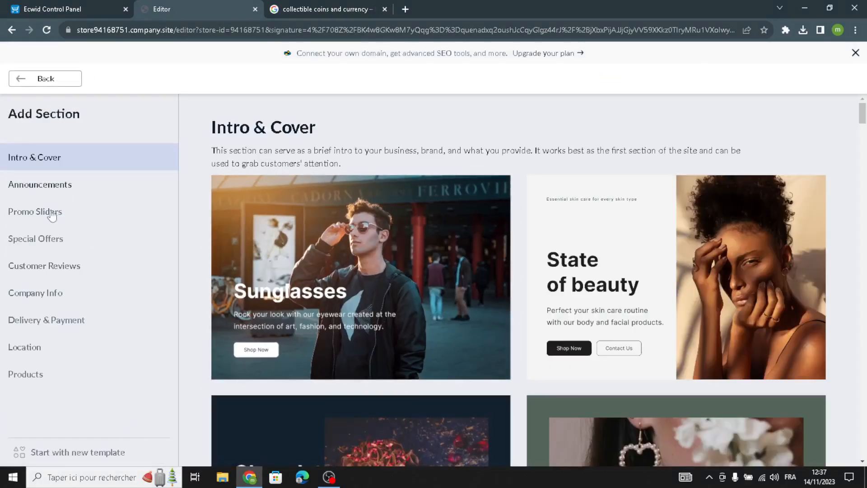
pyautogui.click(60, 212)
pyautogui.click(39, 240)
pyautogui.click(39, 267)
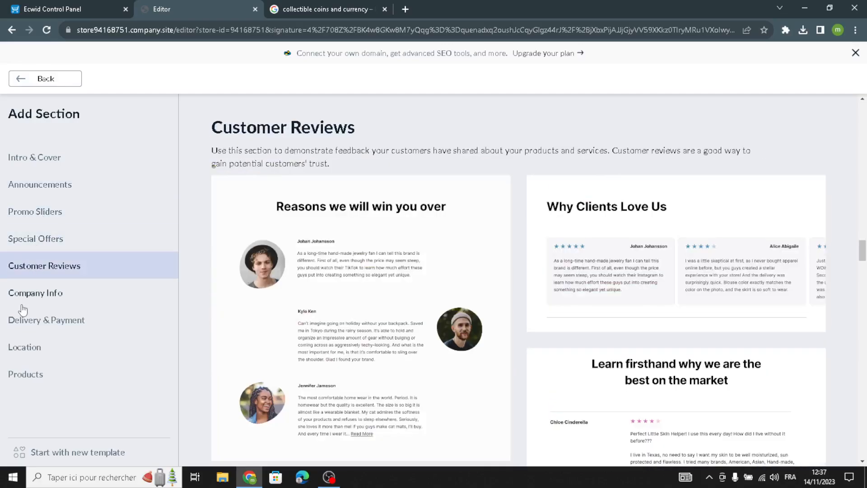
pyautogui.click(23, 294)
pyautogui.click(16, 321)
pyautogui.click(14, 348)
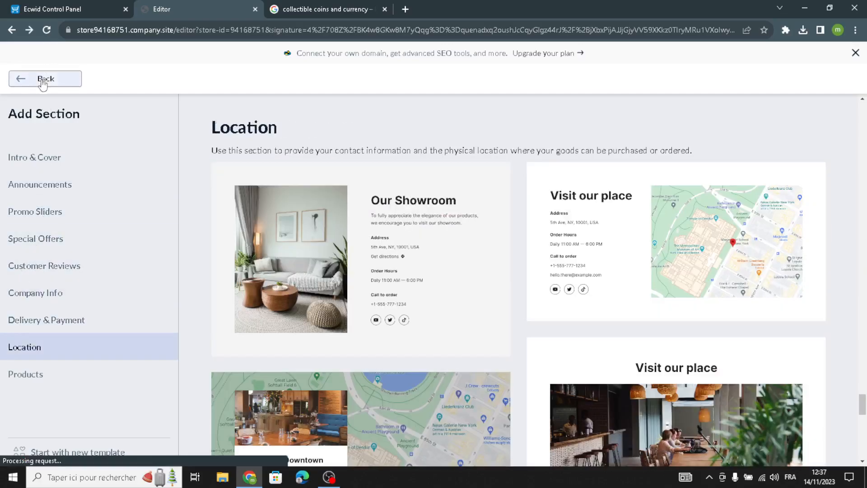
pyautogui.click(41, 79)
# Preview the site in desktop view and look through its homepage from the CoinCrafts welcome text to the featured product.
pyautogui.scroll(20, 568, 329)
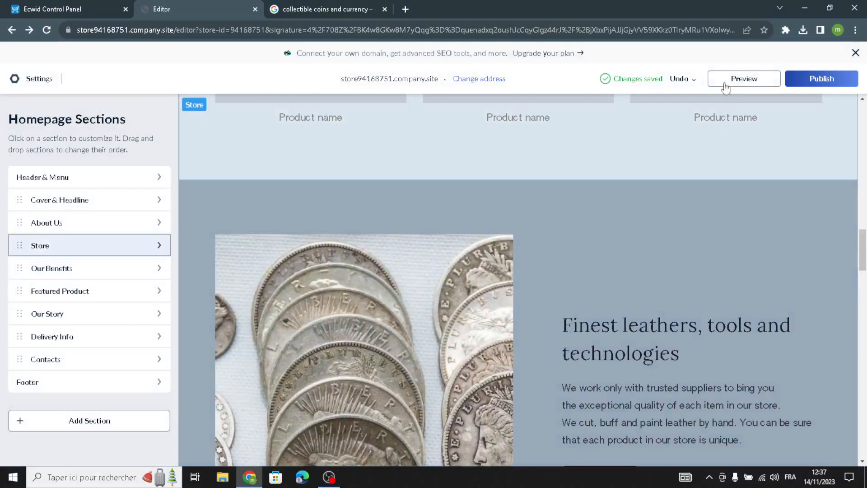
pyautogui.click(717, 79)
pyautogui.scroll(3, 517, 275)
pyautogui.scroll(5, 514, 270)
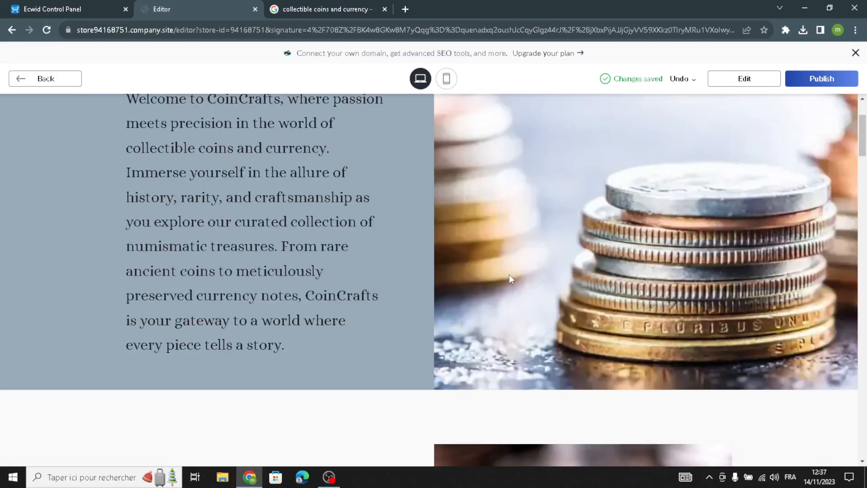
pyautogui.scroll(1, 509, 274)
pyautogui.scroll(-6, 509, 274)
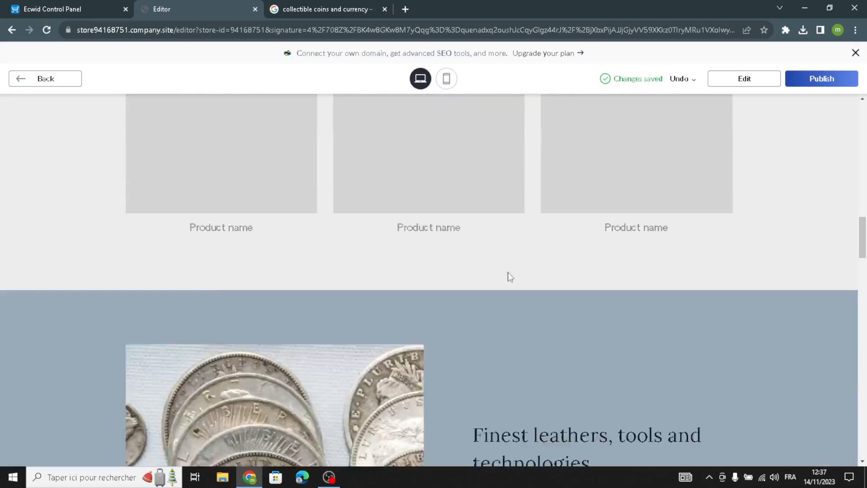
pyautogui.scroll(-8, 508, 277)
pyautogui.scroll(5, 507, 279)
pyautogui.scroll(-5, 507, 283)
# Publish the site and return from the preview to editing the homepage sections.
pyautogui.click(812, 86)
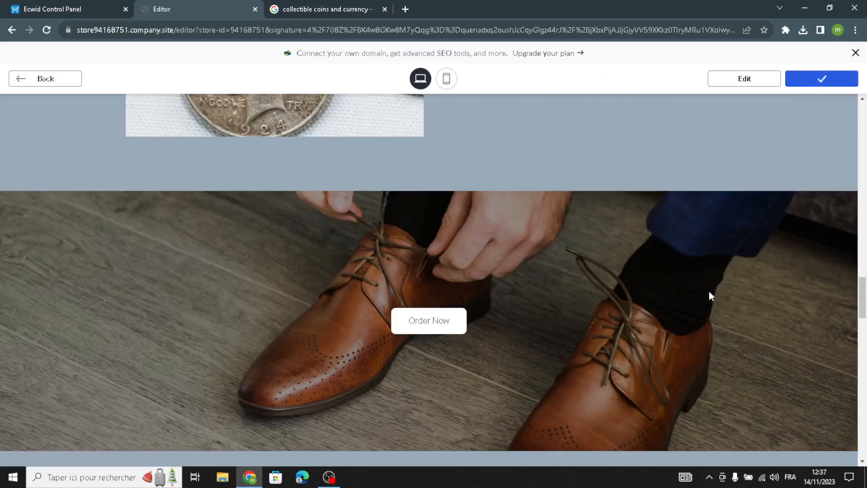
pyautogui.scroll(4, 619, 244)
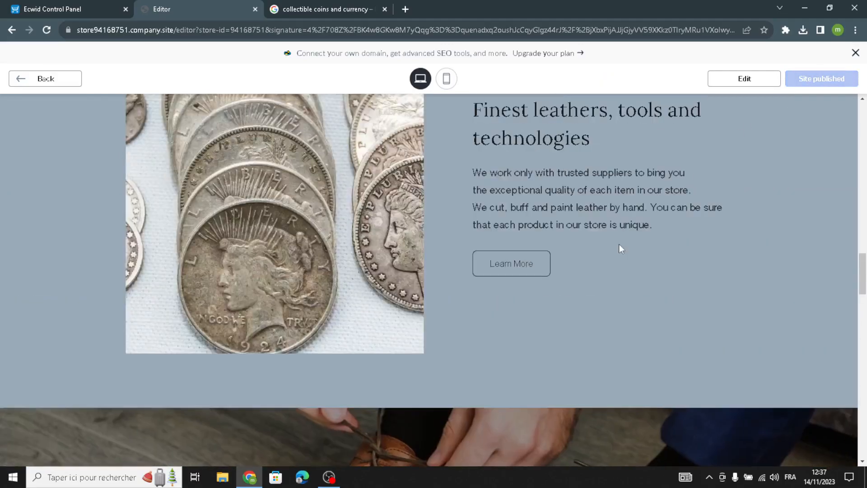
pyautogui.click(760, 82)
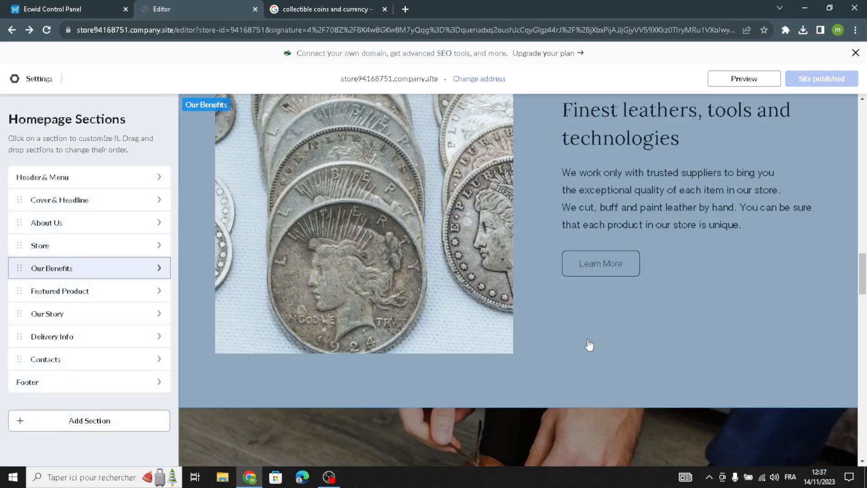
pyautogui.scroll(3, 584, 344)
pyautogui.scroll(-1, 583, 331)
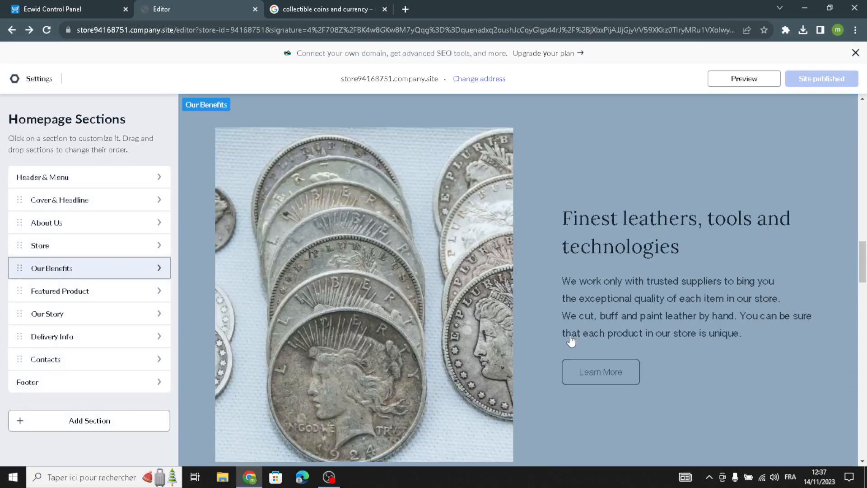